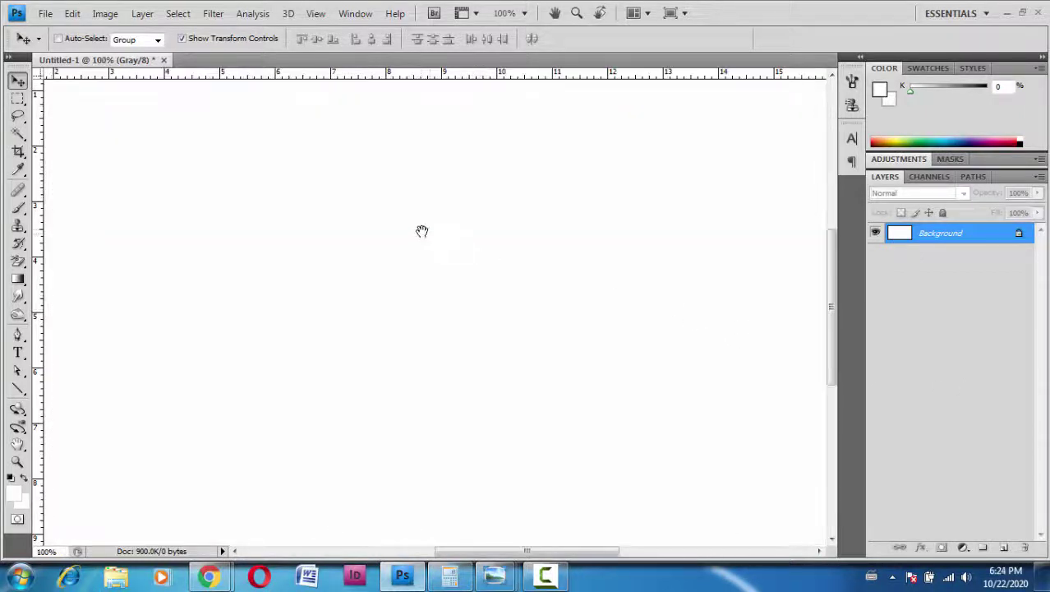
Fit the canvas in the window and keep the ruler units set to inches
{"action": "left_click_drag", "start_coordinate": [421, 230], "coordinate": [572, 426]}
{"action": "left_click_drag", "start_coordinate": [354, 246], "coordinate": [518, 300]}
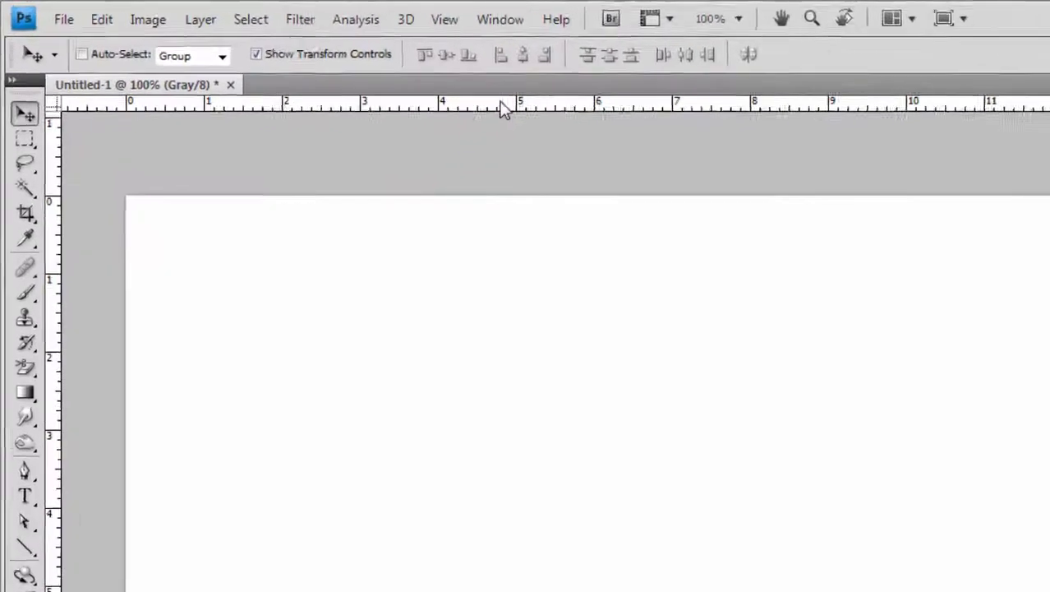
{"action": "right_click", "coordinate": [354, 75]}
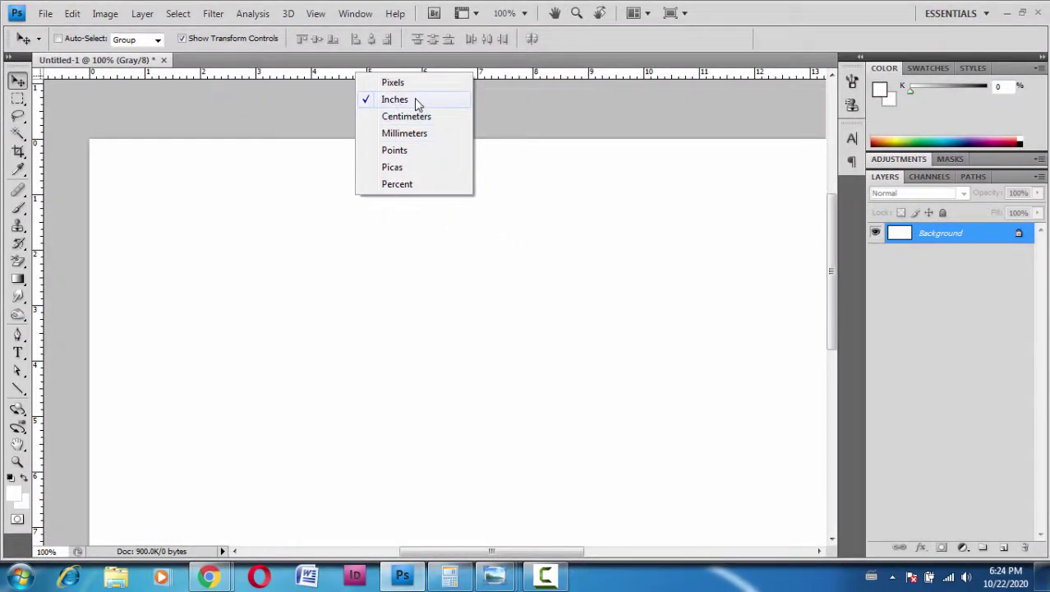
{"action": "left_click", "coordinate": [290, 68]}
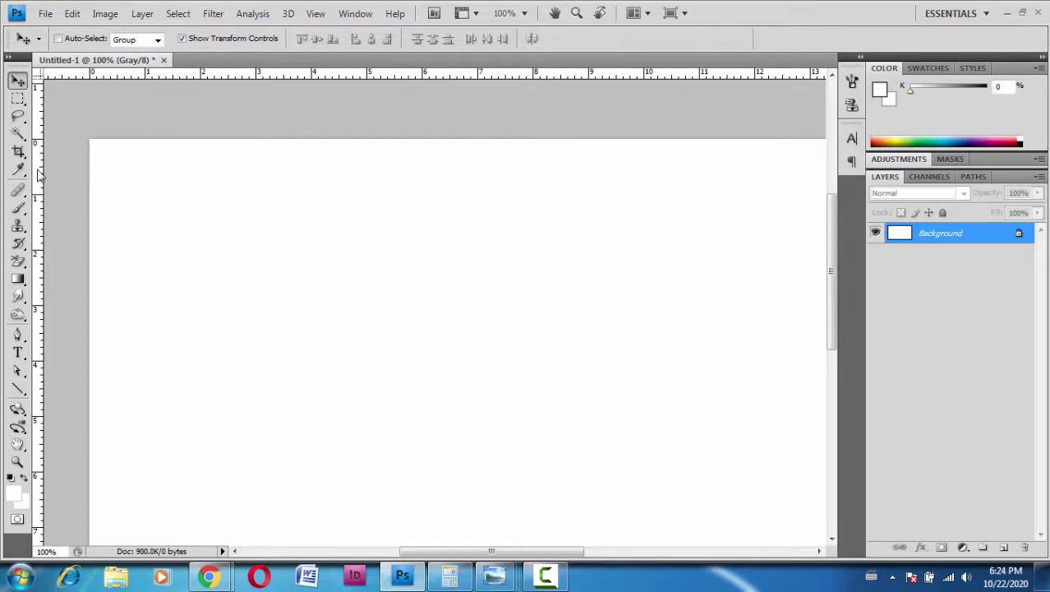
Place vertical and horizontal guides at the canvas's left and top edges and at 1 inch
{"action": "left_click_drag", "start_coordinate": [40, 169], "coordinate": [89, 183]}
{"action": "left_click_drag", "start_coordinate": [334, 76], "coordinate": [334, 139]}
{"action": "left_click_drag", "start_coordinate": [38, 194], "coordinate": [145, 202]}
{"action": "left_click_drag", "start_coordinate": [208, 72], "coordinate": [223, 204]}
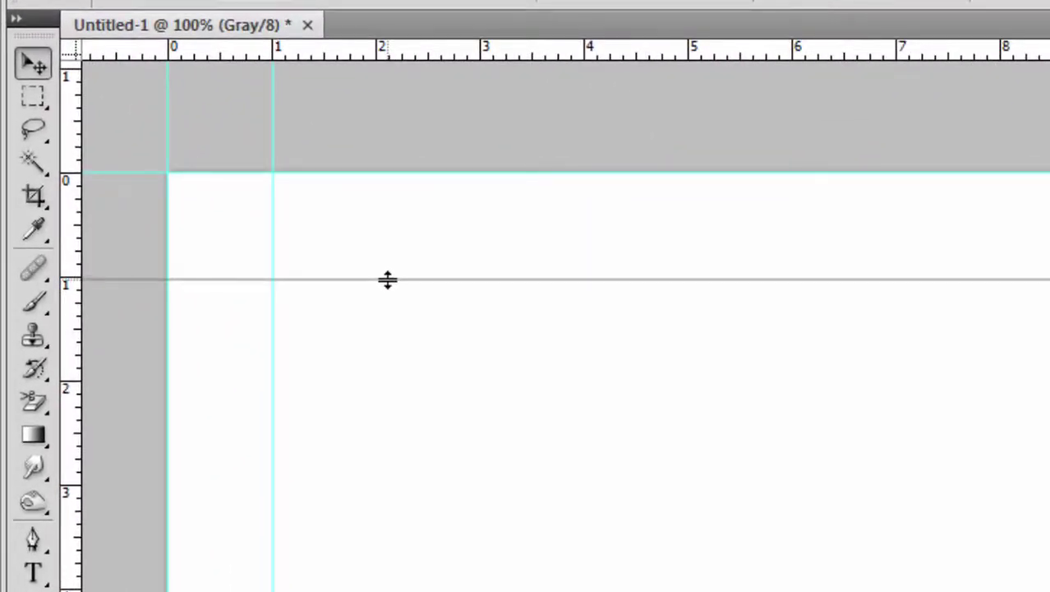
{"action": "left_click_drag", "start_coordinate": [387, 280], "coordinate": [384, 277]}
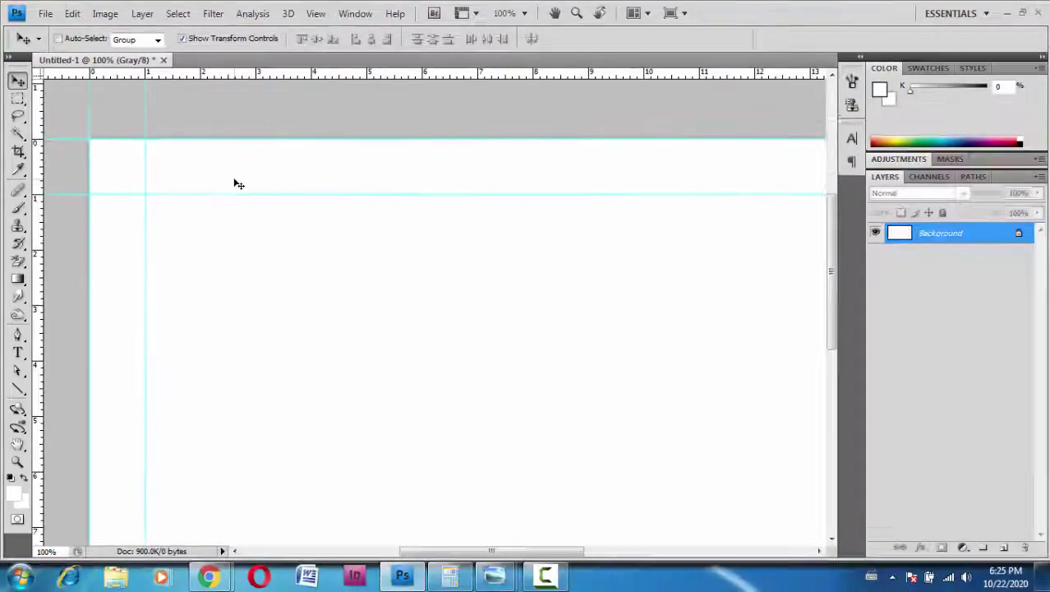
Select the Line Tool from the shape tools
{"action": "key", "text": "ctrl+minus"}
{"action": "left_click", "coordinate": [19, 390]}
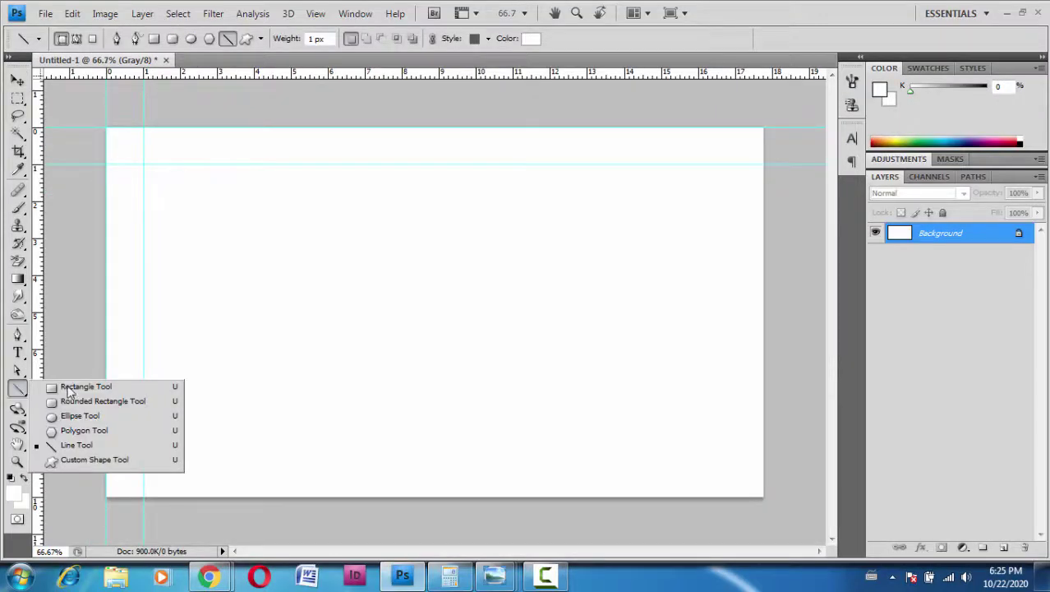
{"action": "left_click", "coordinate": [76, 444]}
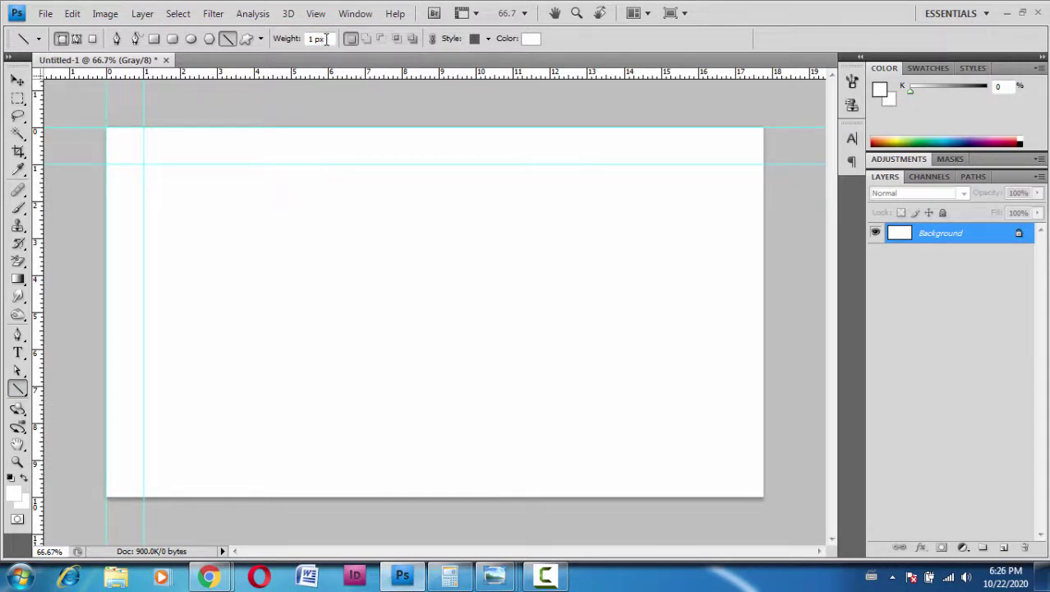
Set the line Weight to 3 px in the options bar
{"action": "left_click_drag", "start_coordinate": [326, 38], "coordinate": [304, 41]}
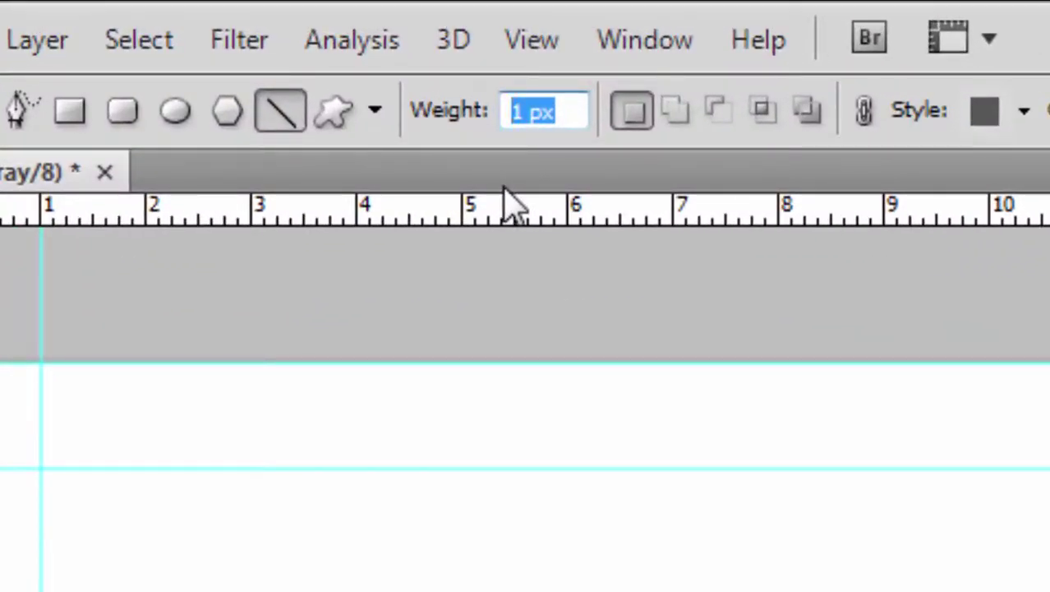
{"action": "type", "text": "3"}
{"action": "key", "text": "Return"}
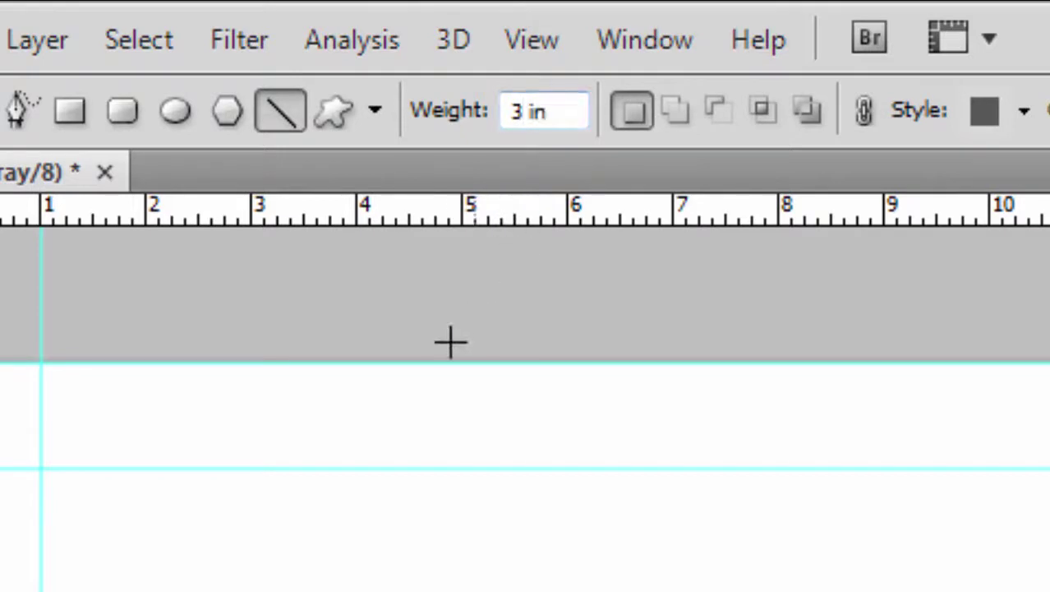
{"action": "left_click_drag", "start_coordinate": [569, 113], "coordinate": [340, 117]}
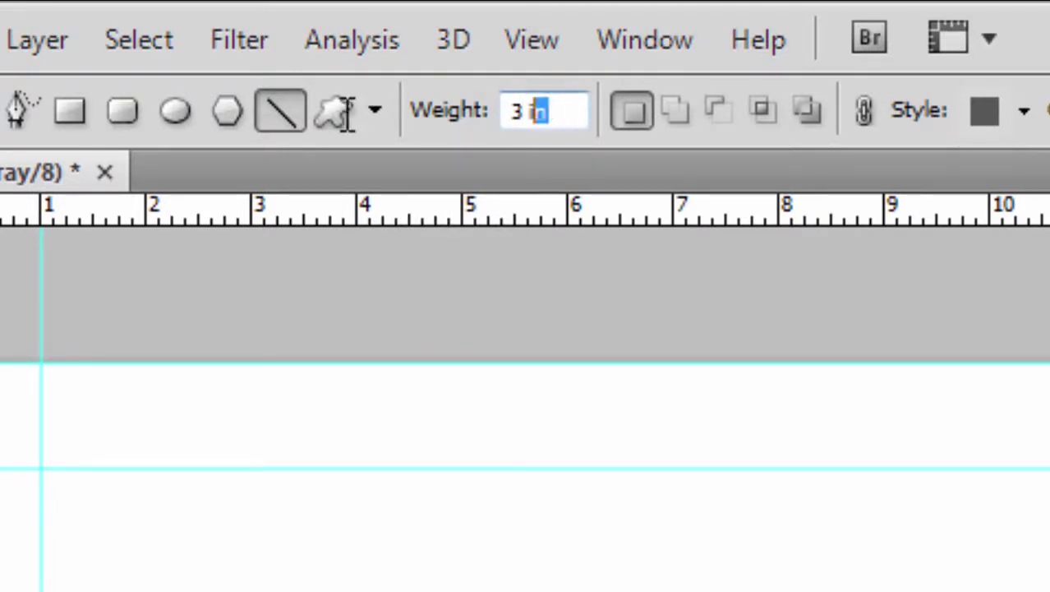
{"action": "type", "text": "3px"}
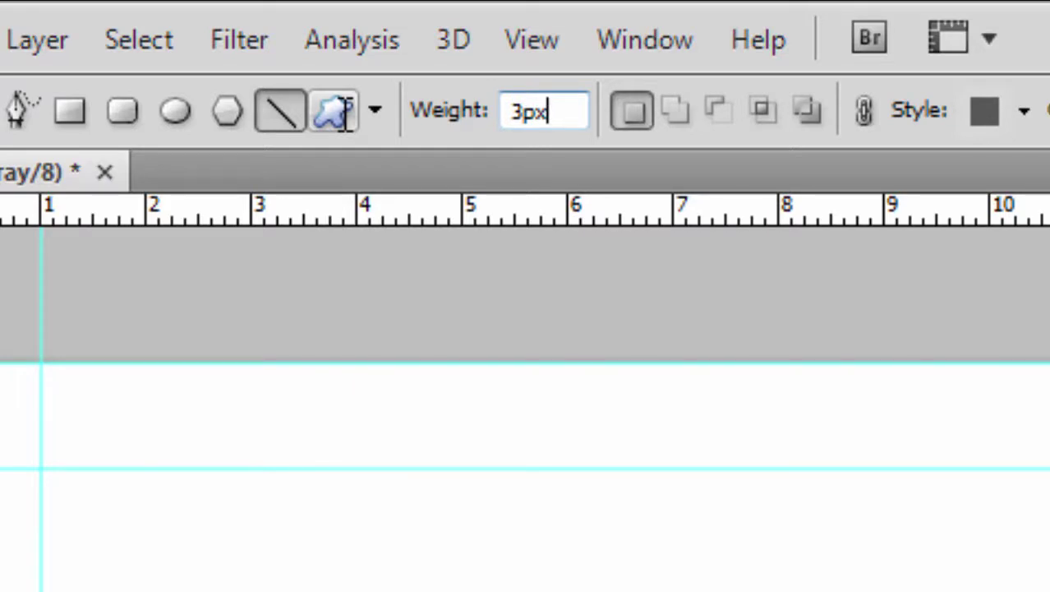
{"action": "key", "text": "Return"}
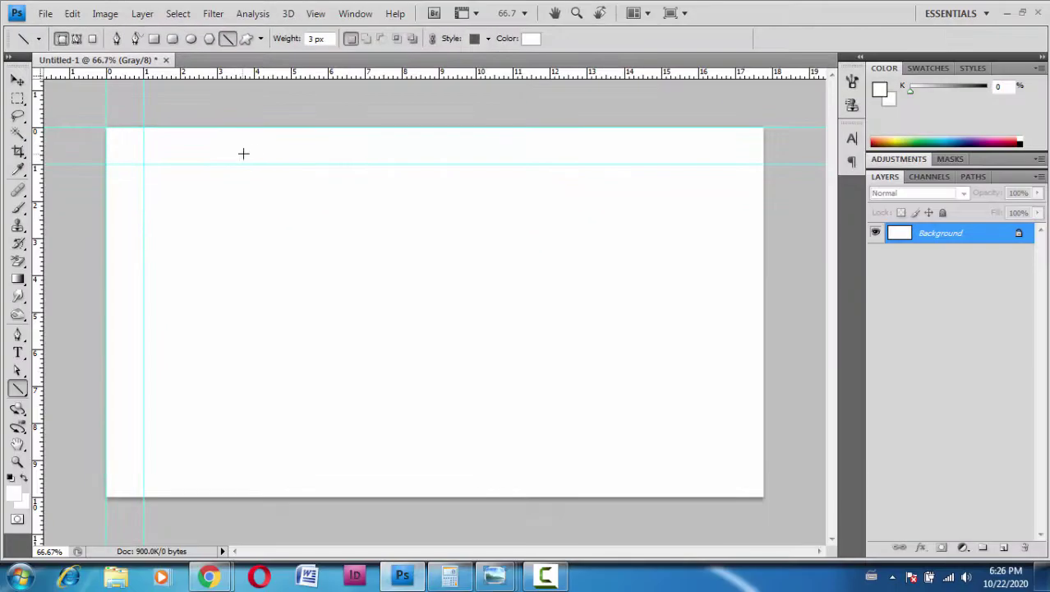
Draw a vertical 3 px line down the canvas, creating the Shape 1 layer
{"action": "left_click_drag", "start_coordinate": [257, 147], "coordinate": [328, 496]}
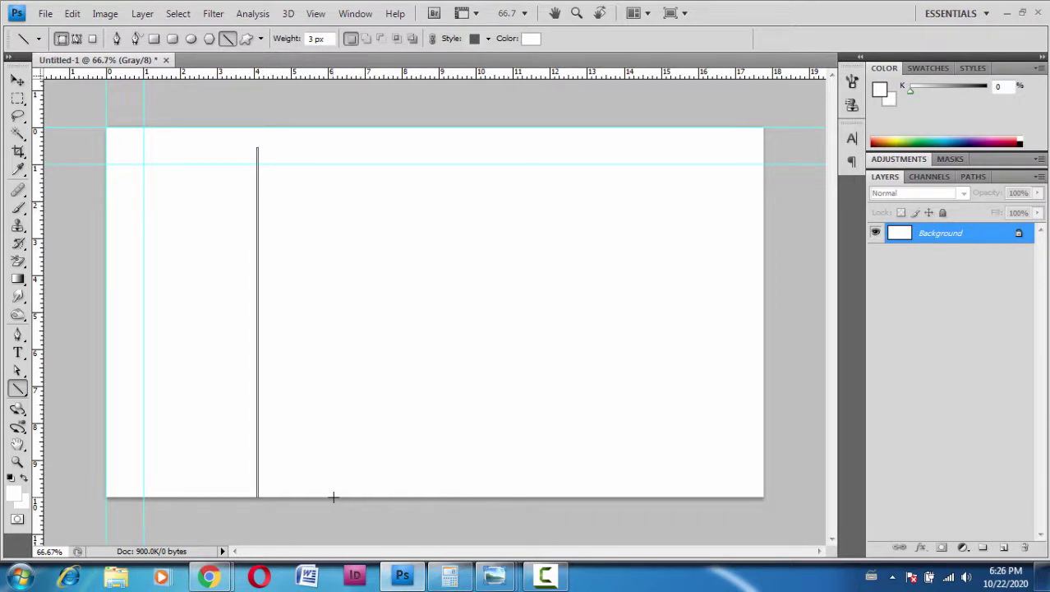
{"action": "left_click_drag", "start_coordinate": [333, 497], "coordinate": [333, 496]}
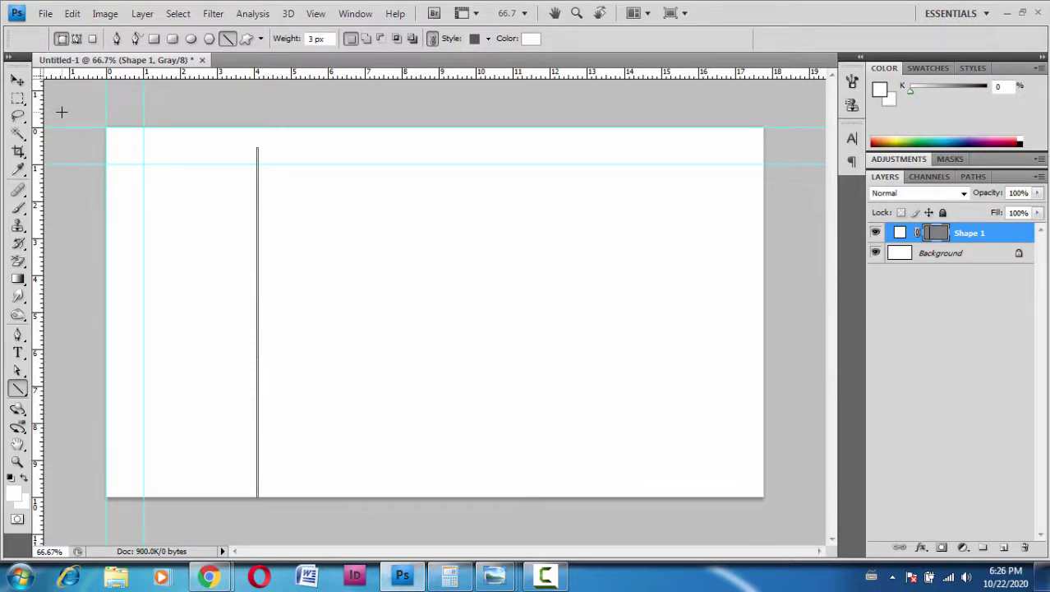
{"action": "key", "text": "Return"}
Change the Shape 1 line colour to black (000000)
{"action": "left_click", "coordinate": [18, 80]}
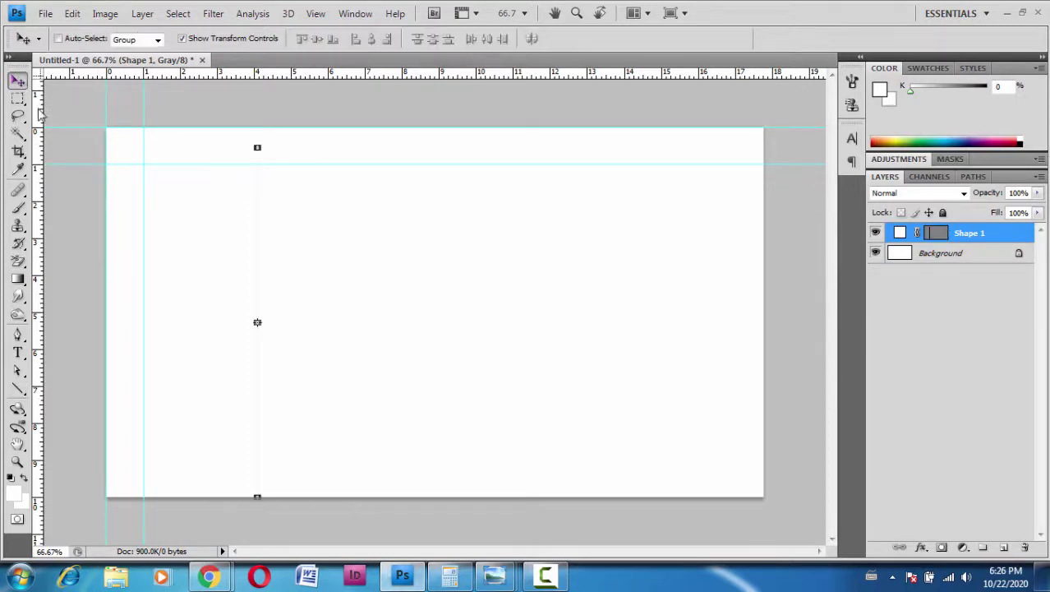
{"action": "double_click", "coordinate": [900, 236]}
{"action": "left_click_drag", "start_coordinate": [659, 256], "coordinate": [591, 384]}
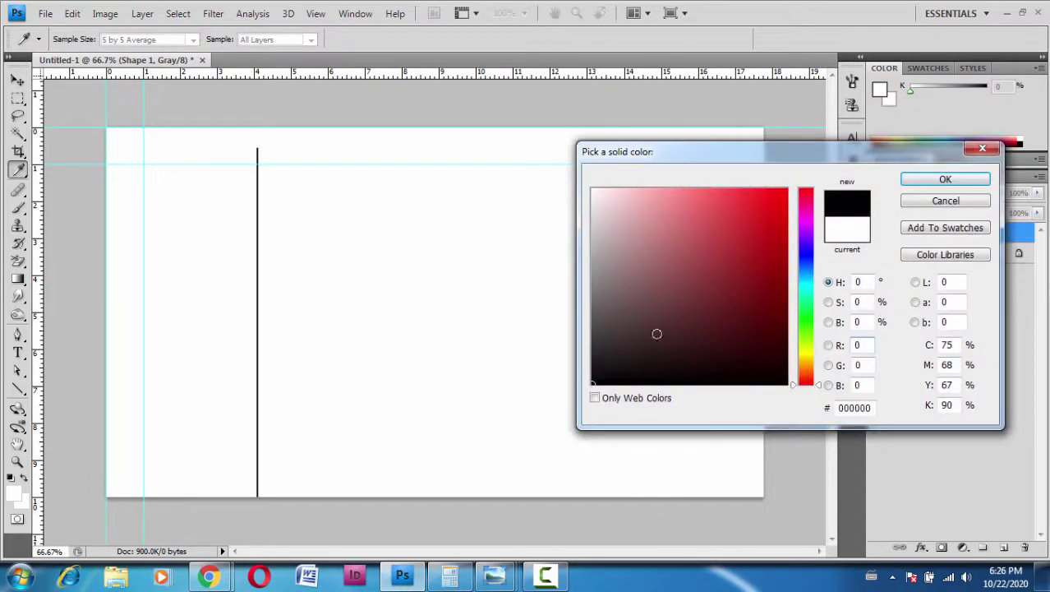
{"action": "left_click", "coordinate": [929, 185]}
{"action": "key", "text": "v"}
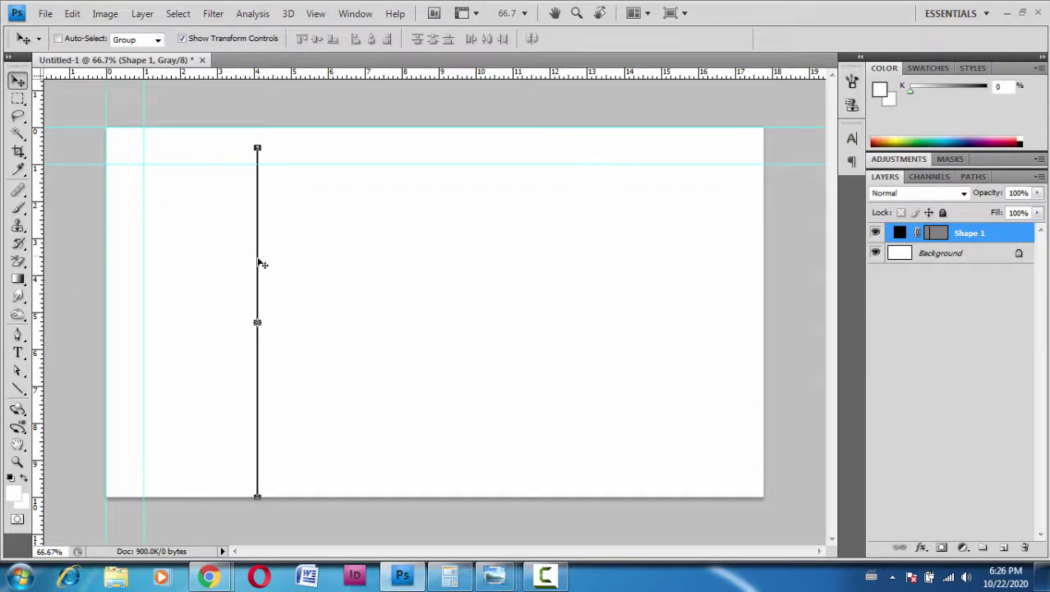
Zoom to 200% and move the line onto the canvas's left-edge guide
{"action": "key", "text": "ctrl+plus"}
{"action": "key", "text": "ctrl+plus"}
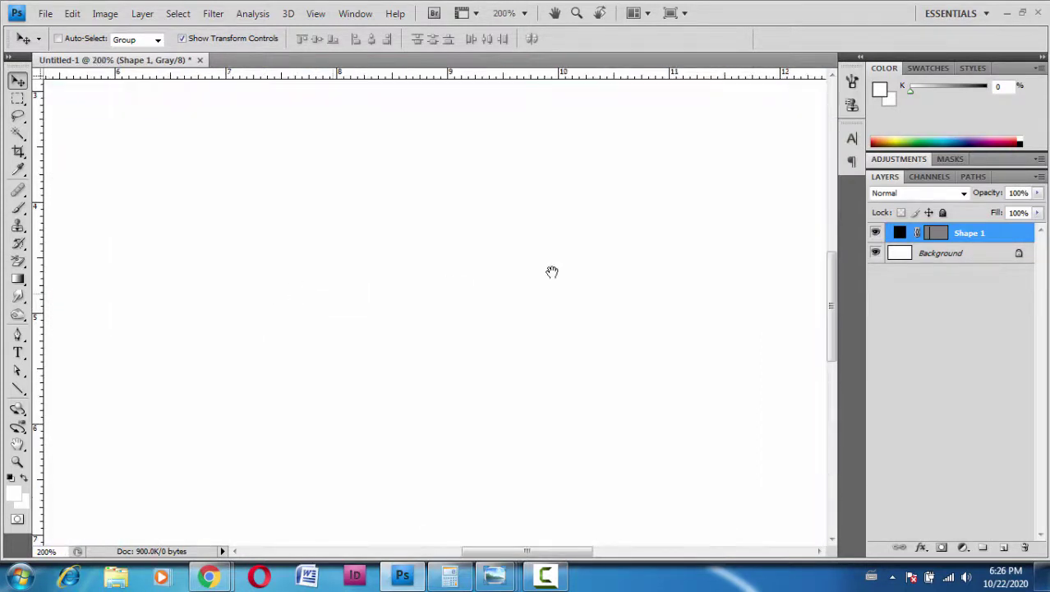
{"action": "scroll", "coordinate": [551, 272], "scroll_direction": "left", "scroll_amount": 6}
{"action": "scroll", "coordinate": [654, 274], "scroll_direction": "left", "scroll_amount": 1}
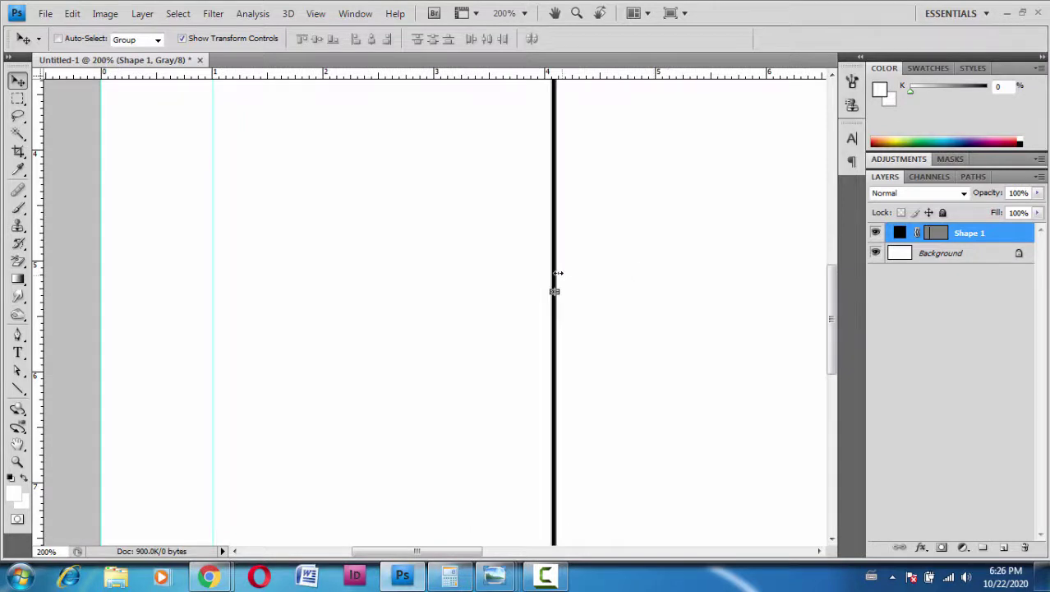
{"action": "left_click_drag", "start_coordinate": [556, 279], "coordinate": [102, 250]}
Stretch the line from the canvas's top edge to its bottom edge, then zoom out
{"action": "scroll", "coordinate": [263, 362], "scroll_direction": "left", "scroll_amount": 8}
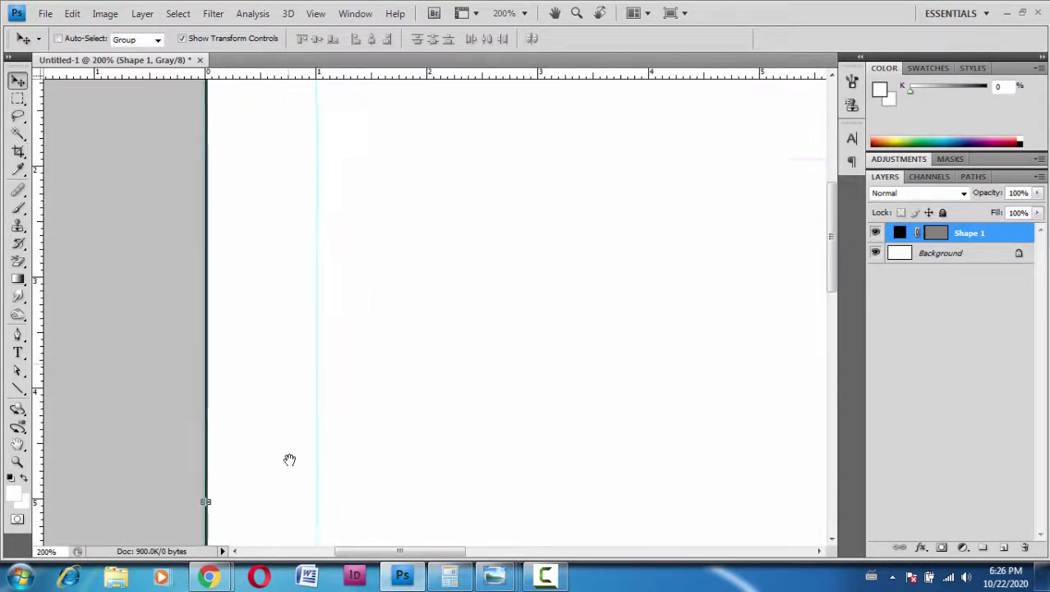
{"action": "scroll", "coordinate": [298, 370], "scroll_direction": "up", "scroll_amount": 10}
{"action": "scroll", "coordinate": [283, 283], "scroll_direction": "up", "scroll_amount": 5}
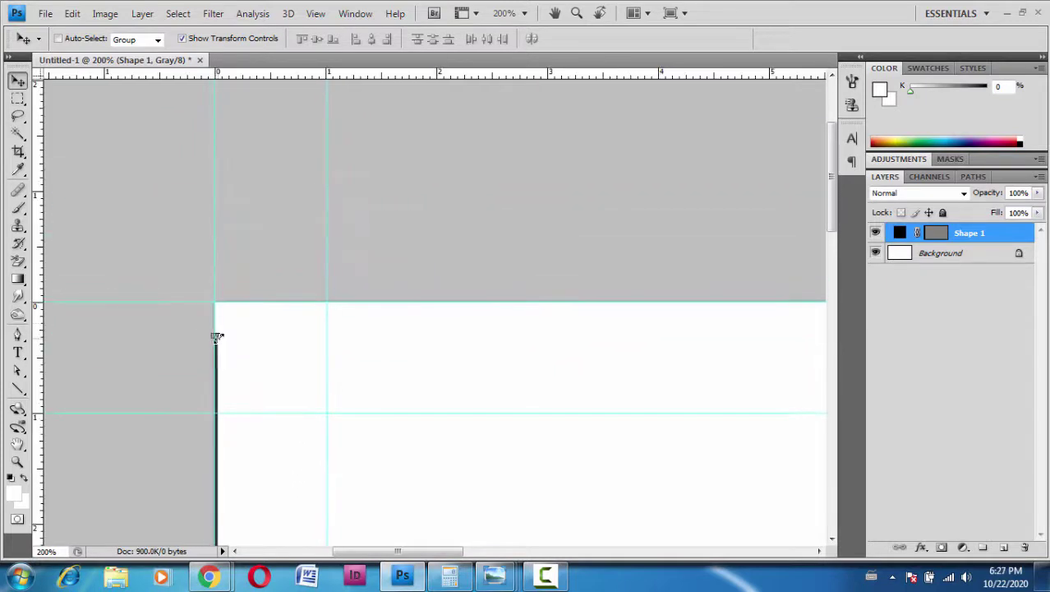
{"action": "left_click_drag", "start_coordinate": [215, 335], "coordinate": [216, 304]}
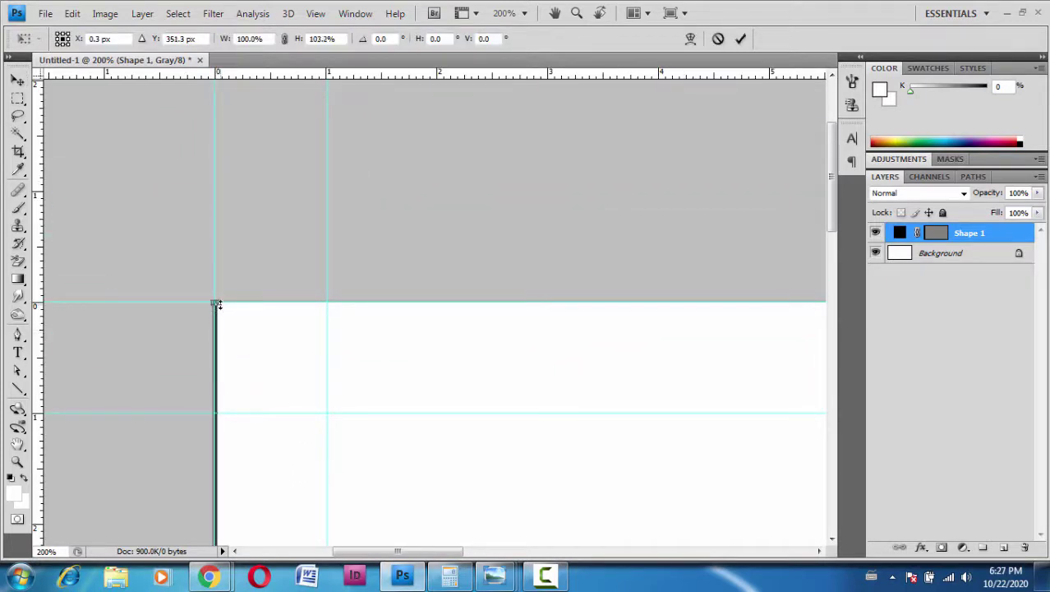
{"action": "scroll", "coordinate": [259, 330], "scroll_direction": "down", "scroll_amount": 15}
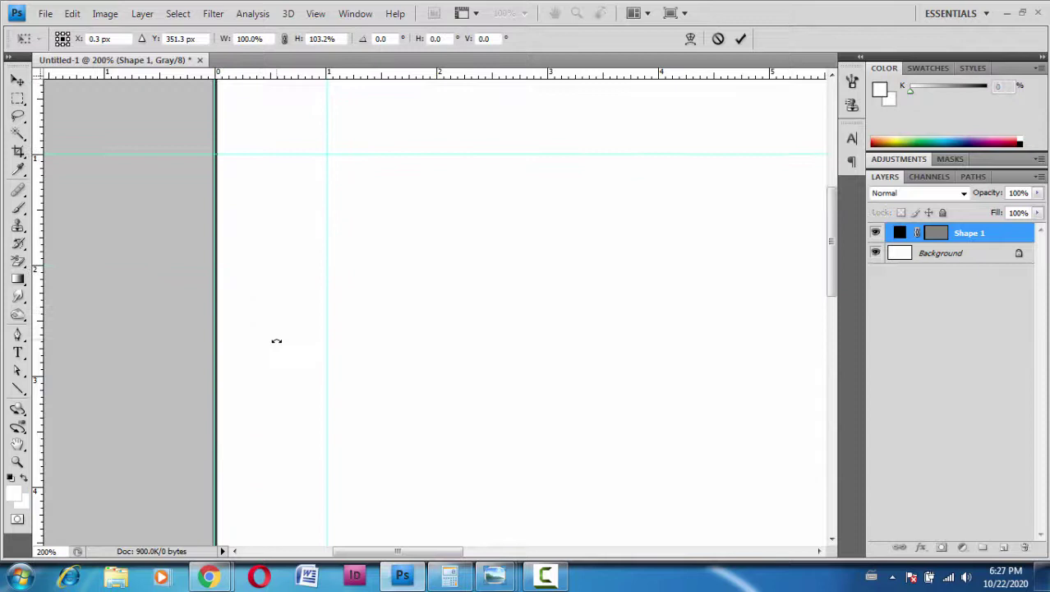
{"action": "scroll", "coordinate": [280, 337], "scroll_direction": "down", "scroll_amount": 20}
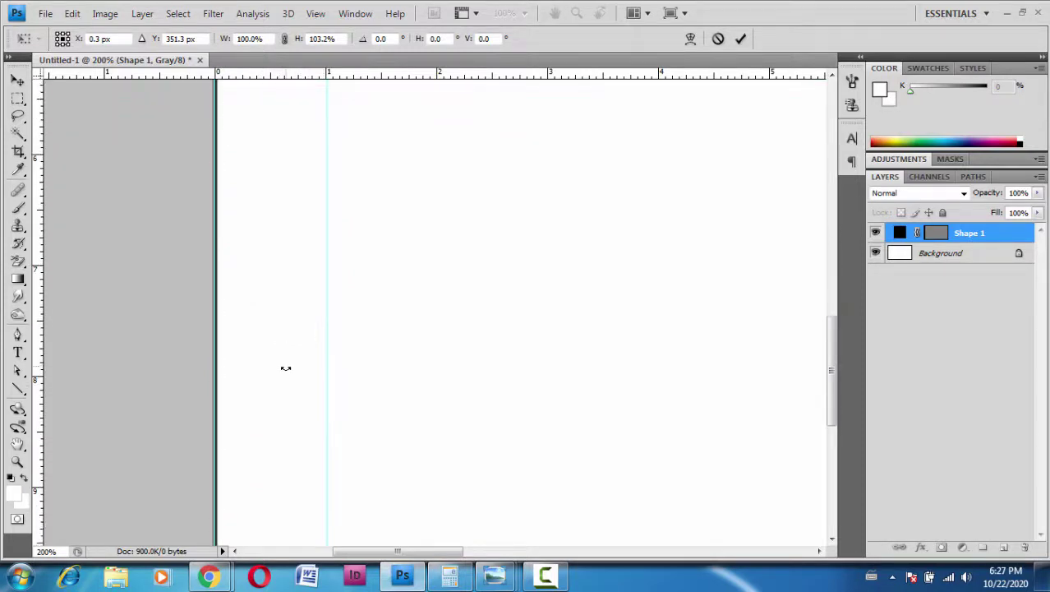
{"action": "scroll", "coordinate": [283, 367], "scroll_direction": "down", "scroll_amount": 2}
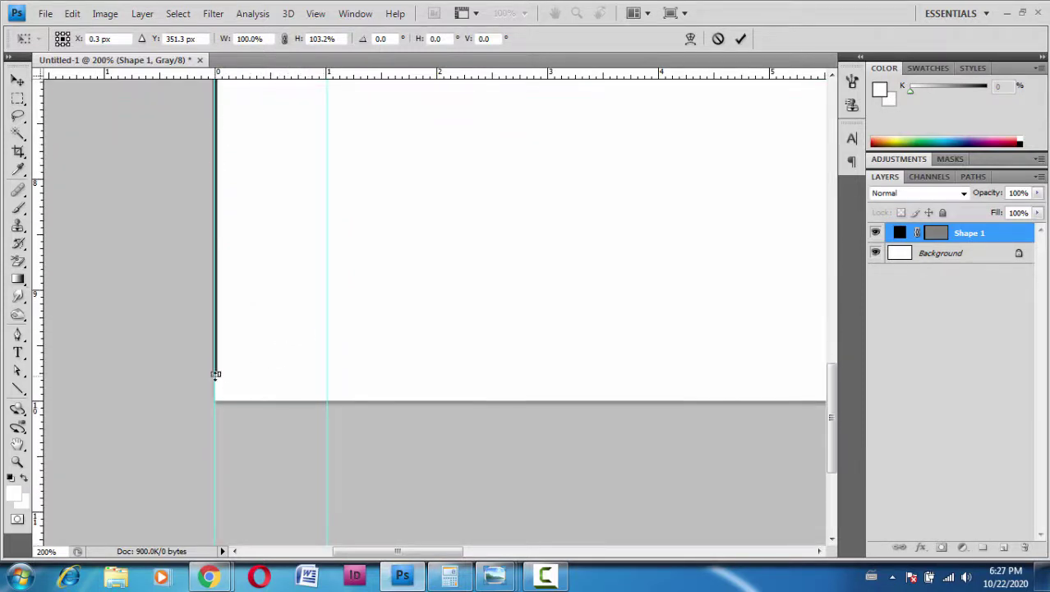
{"action": "left_click_drag", "start_coordinate": [215, 374], "coordinate": [224, 400]}
{"action": "key", "text": "ctrl+minus"}
{"action": "key", "text": "ctrl+minus"}
{"action": "key", "text": "ctrl+minus"}
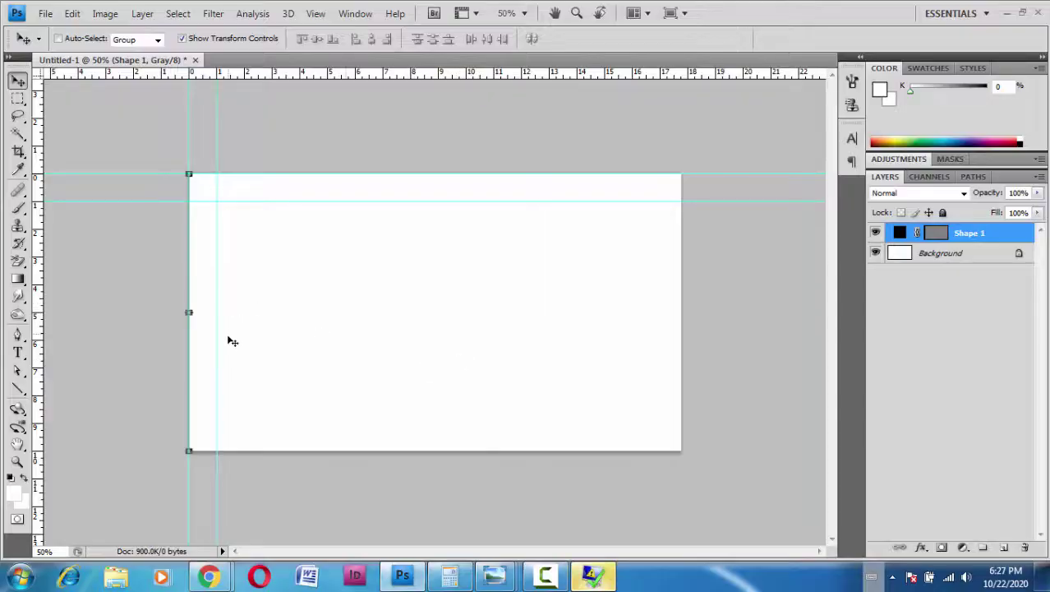
Duplicate the line with Ctrl+Alt+T and nudge the copy to the right
{"action": "key", "text": "ctrl+alt+t"}
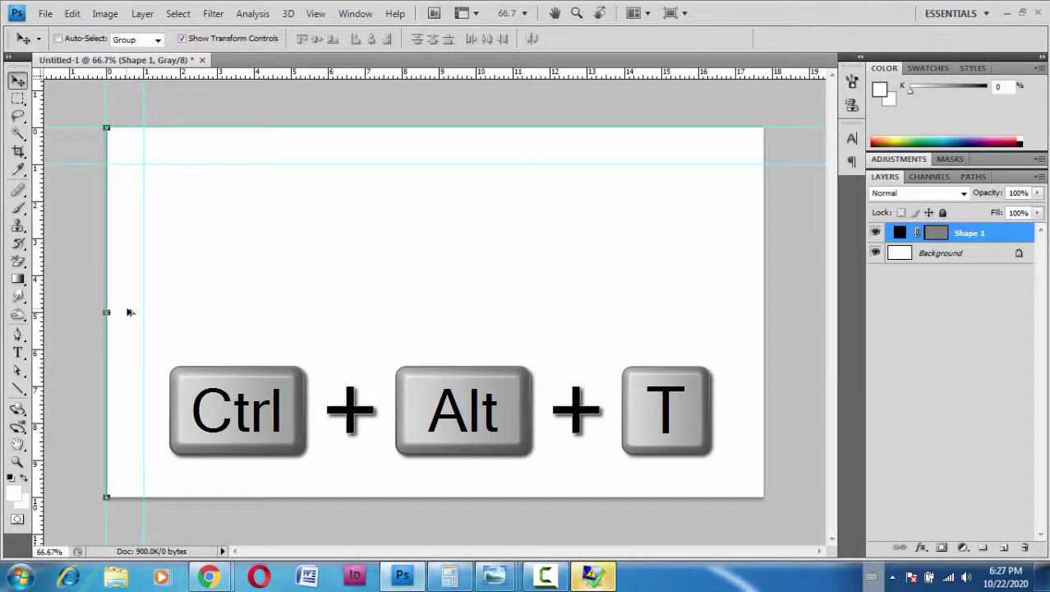
{"action": "key", "text": "ctrl+alt+t"}
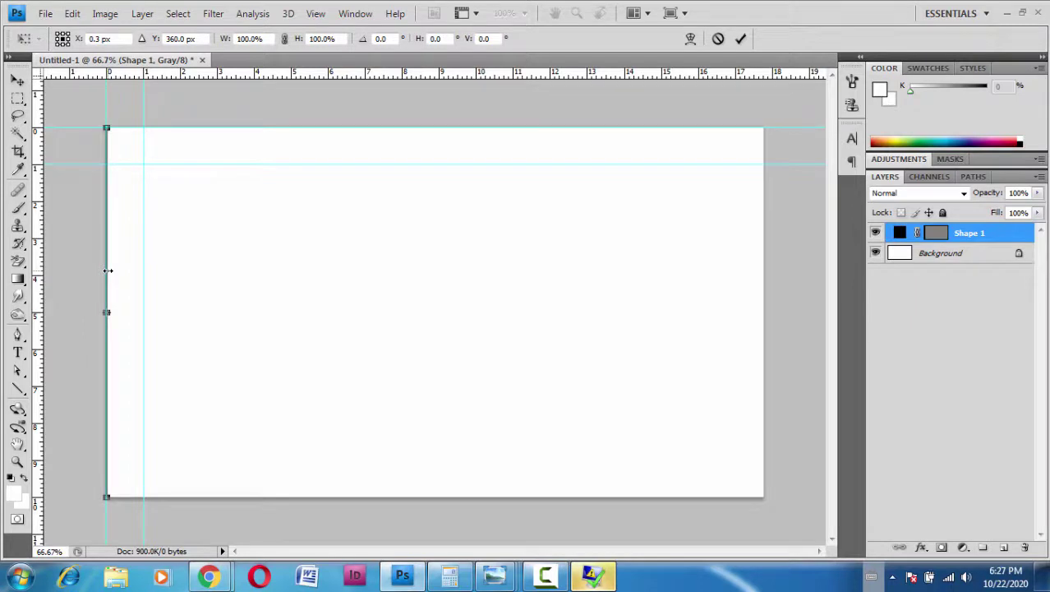
{"action": "key", "text": "Right"}
{"action": "key", "text": "Right"}
{"action": "key", "text": "Right"}
{"action": "key", "text": "Right"}
{"action": "key", "text": "Right"}
{"action": "key", "text": "Right"}
{"action": "key", "text": "Right"}
{"action": "key", "text": "Right"}
{"action": "key", "text": "Right"}
{"action": "key", "text": "Right"}
{"action": "key", "text": "Right"}
{"action": "key", "text": "Right"}
{"action": "key", "text": "Right"}
{"action": "key", "text": "Right"}
{"action": "key", "text": "Right"}
{"action": "key", "text": "Right"}
{"action": "key", "text": "Right"}
{"action": "key", "text": "Right"}
{"action": "key", "text": "Right"}
{"action": "key", "text": "Right"}
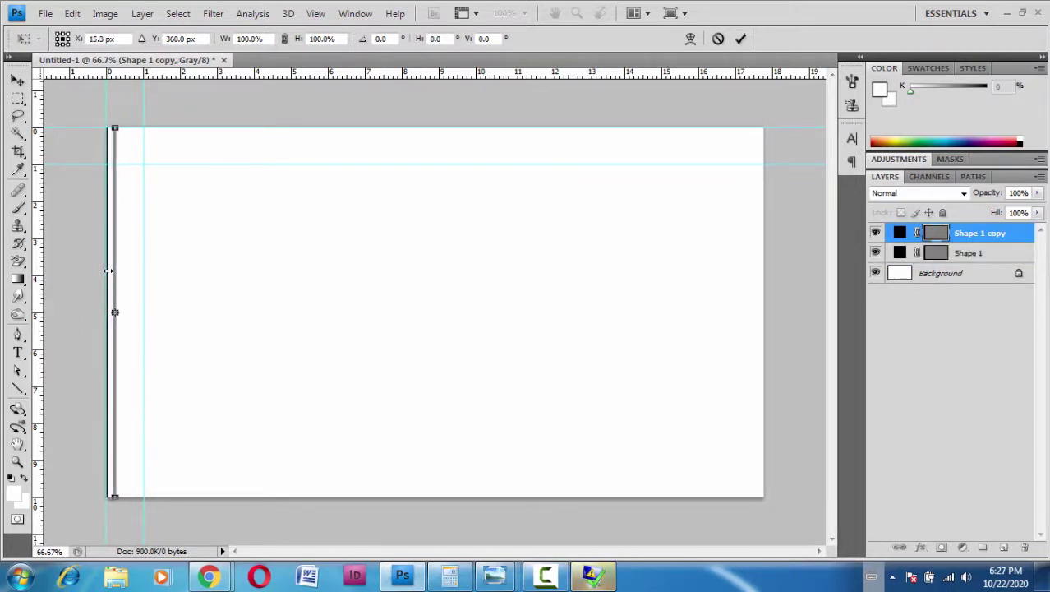
{"action": "key", "text": "Right"}
{"action": "key", "text": "Right"}
{"action": "key", "text": "Right"}
{"action": "key", "text": "Right"}
{"action": "key", "text": "Right"}
{"action": "key", "text": "Right"}
{"action": "key", "text": "Right"}
{"action": "key", "text": "Right"}
{"action": "key", "text": "Right"}
{"action": "key", "text": "Right"}
{"action": "key", "text": "Right"}
{"action": "key", "text": "Right"}
{"action": "key", "text": "Right"}
{"action": "key", "text": "Right"}
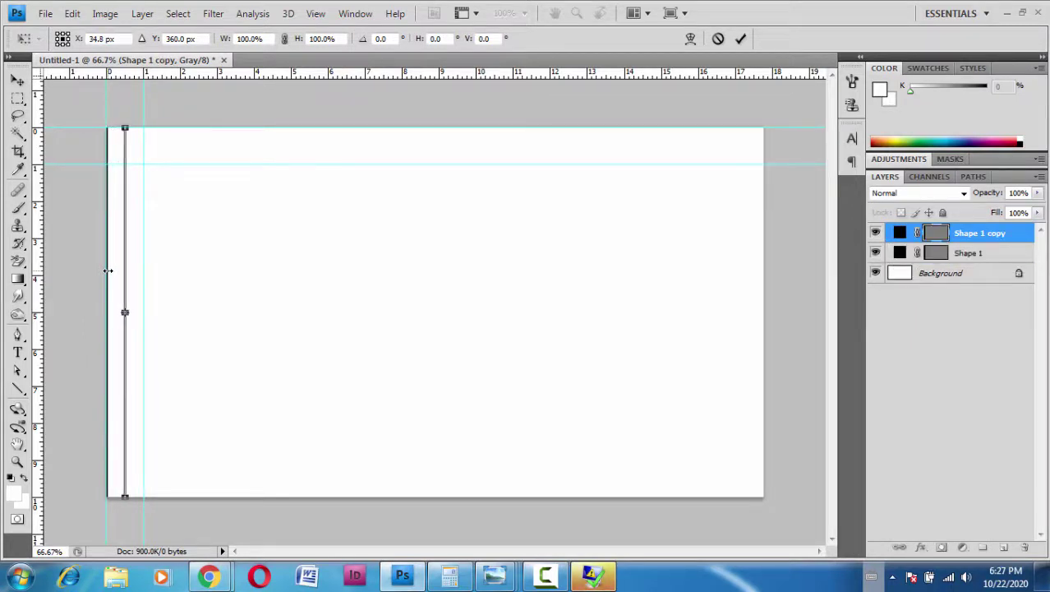
{"action": "key", "text": "Right"}
{"action": "key", "text": "Right"}
{"action": "key", "text": "Right"}
{"action": "key", "text": "Right"}
{"action": "key", "text": "Right"}
{"action": "key", "text": "Right"}
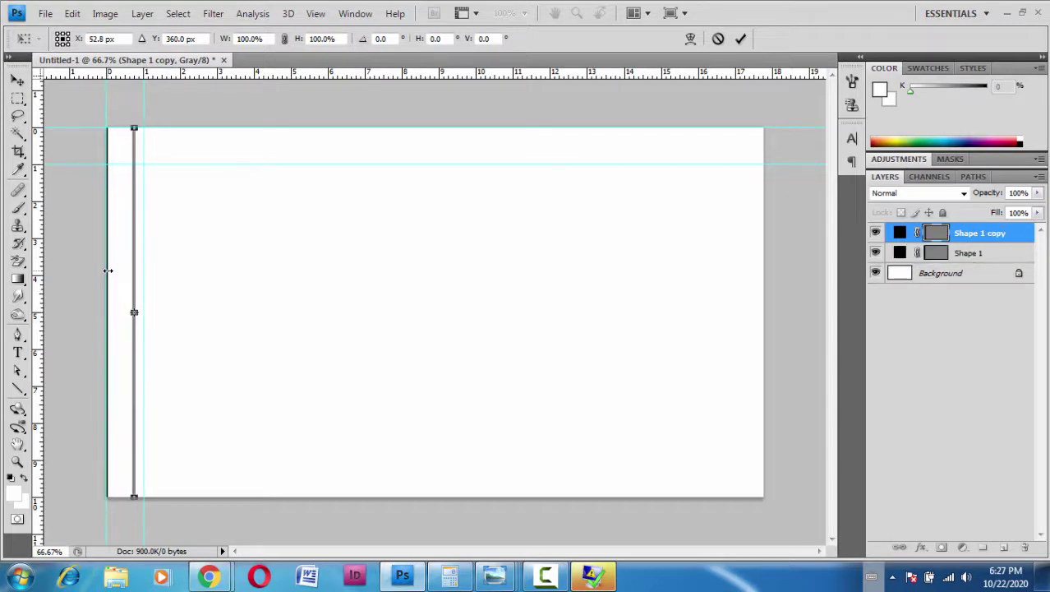
{"action": "key", "text": "Right"}
{"action": "key", "text": "Right"}
{"action": "key", "text": "Right"}
{"action": "key", "text": "Right"}
{"action": "key", "text": "Right"}
{"action": "key", "text": "Right"}
{"action": "key", "text": "Right"}
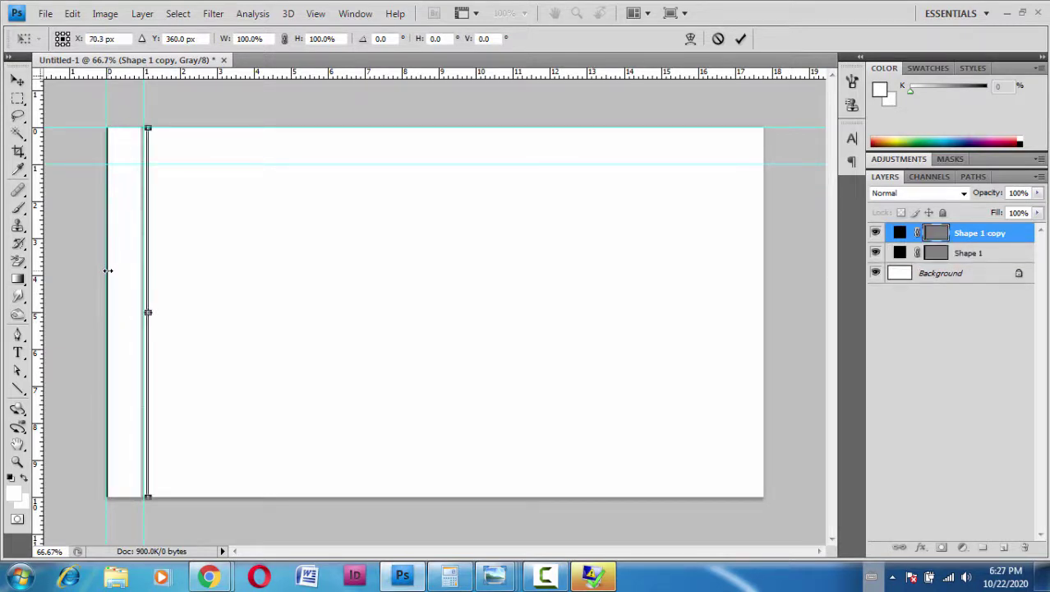
Zoom in and align the copied line exactly on the 1-inch vertical guide
{"action": "key", "text": "ctrl+plus"}
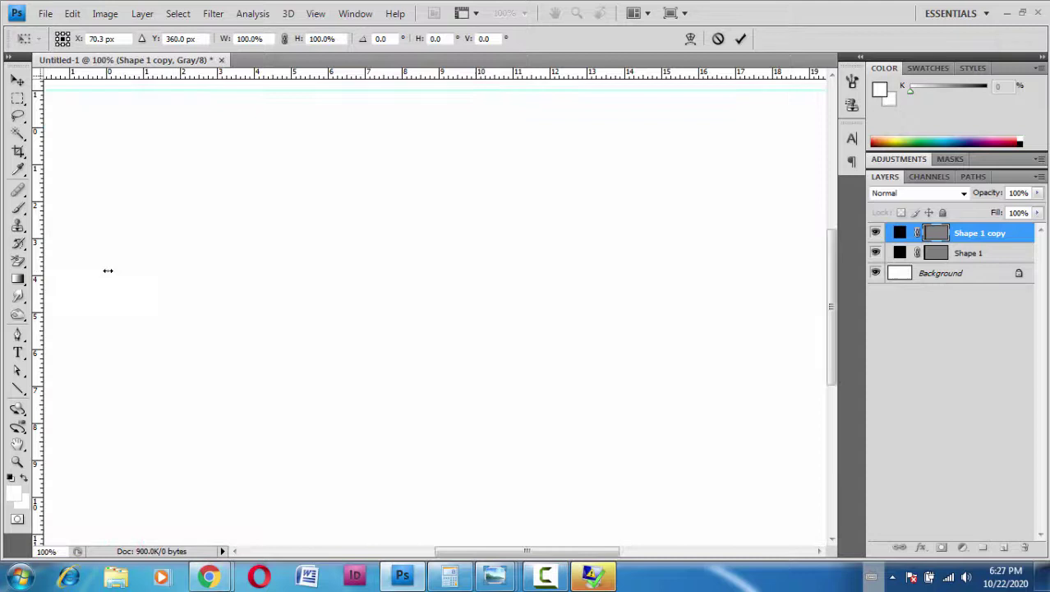
{"action": "left_click_drag", "start_coordinate": [171, 293], "coordinate": [607, 391]}
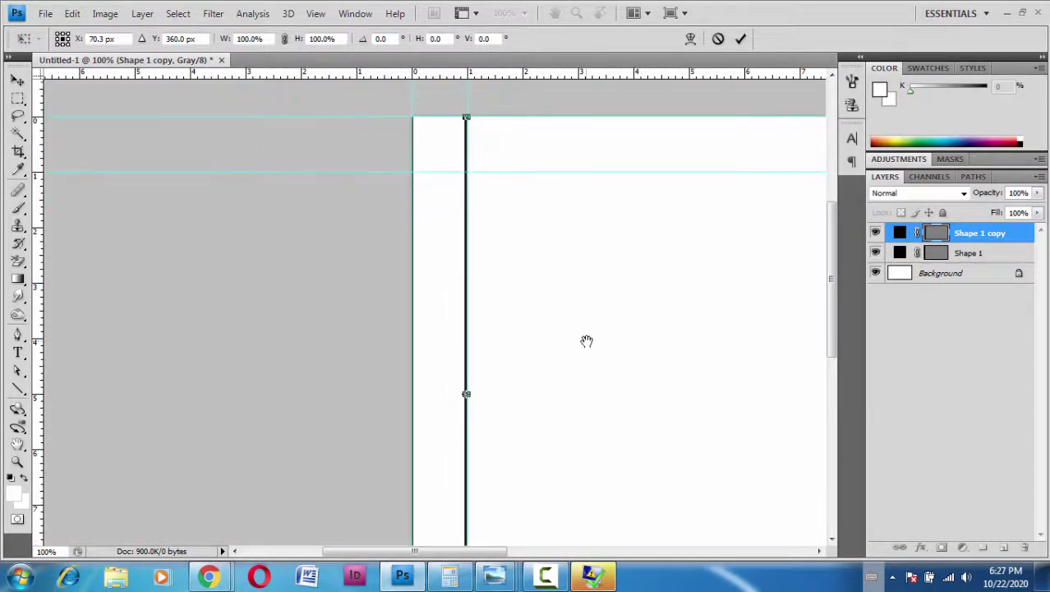
{"action": "key", "text": "Right"}
{"action": "key", "text": "Right"}
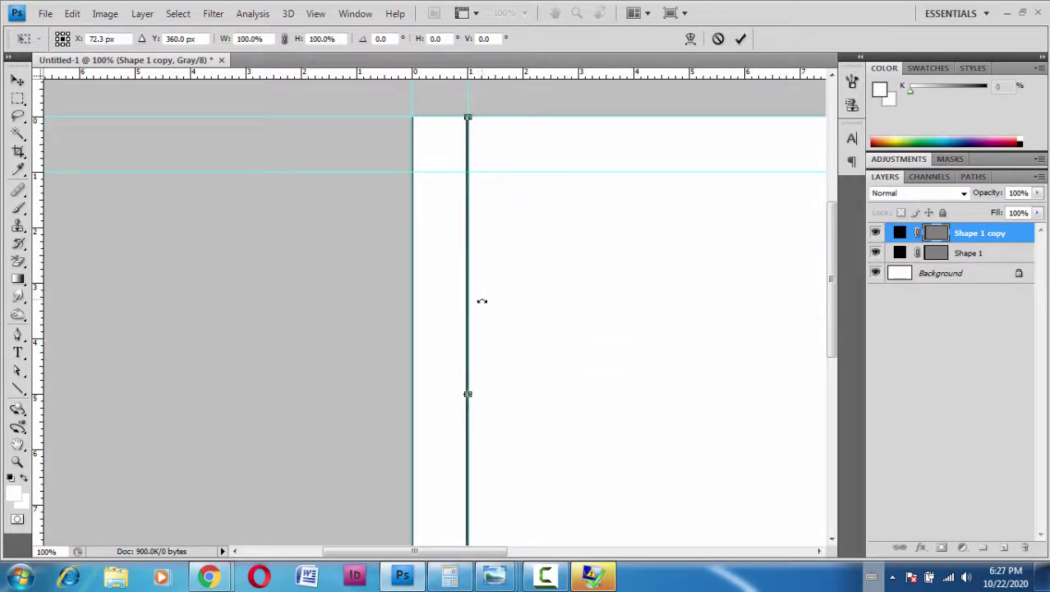
{"action": "key", "text": "ctrl+plus"}
{"action": "key", "text": "ctrl+plus"}
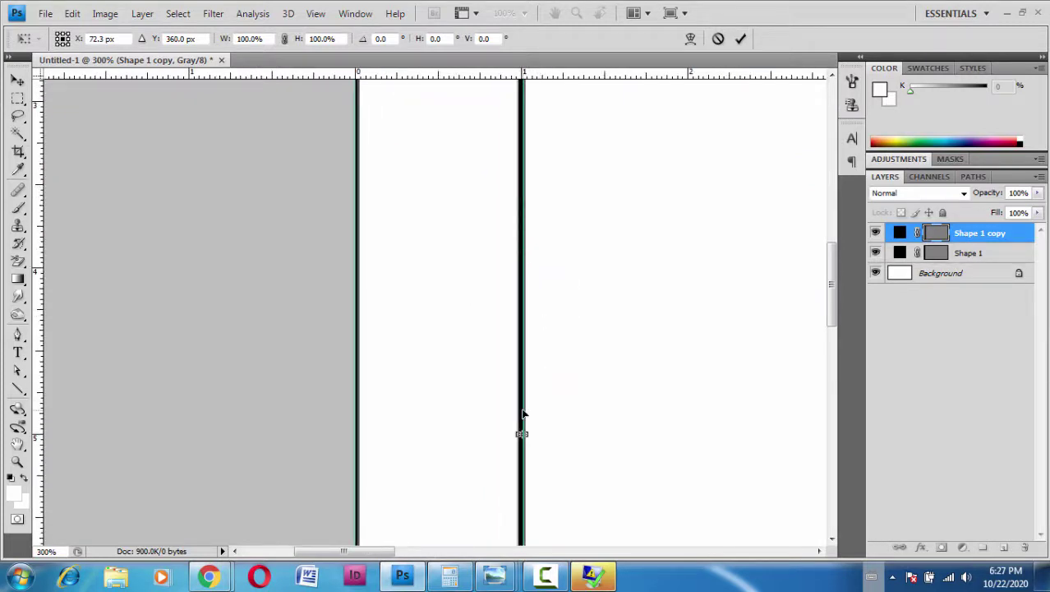
{"action": "mouse_move", "coordinate": [522, 413]}
{"action": "left_mouse_down"}
{"action": "mouse_move", "coordinate": [501, 410]}
{"action": "mouse_move", "coordinate": [519, 413]}
{"action": "left_mouse_up"}
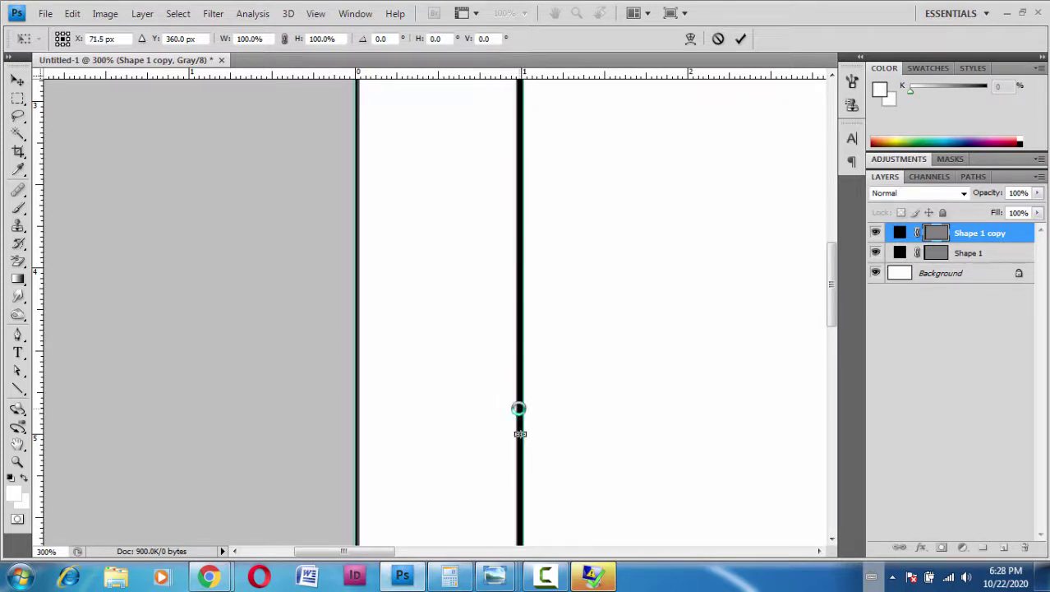
{"action": "scroll", "coordinate": [519, 411], "scroll_direction": "up", "scroll_amount": 5}
{"action": "scroll", "coordinate": [520, 398], "scroll_direction": "up", "scroll_amount": 4}
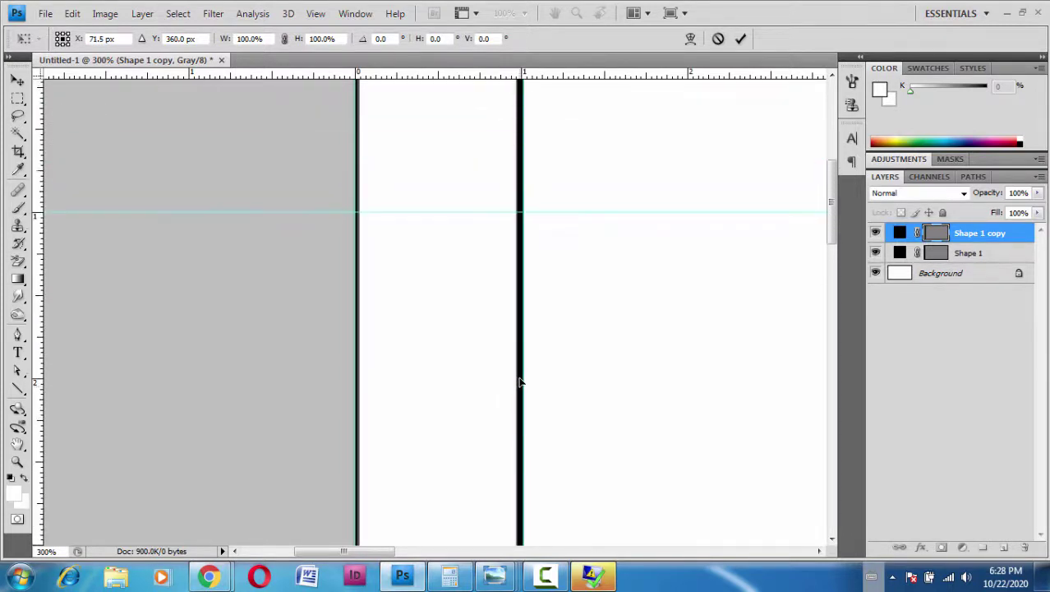
{"action": "scroll", "coordinate": [538, 345], "scroll_direction": "down", "scroll_amount": 3}
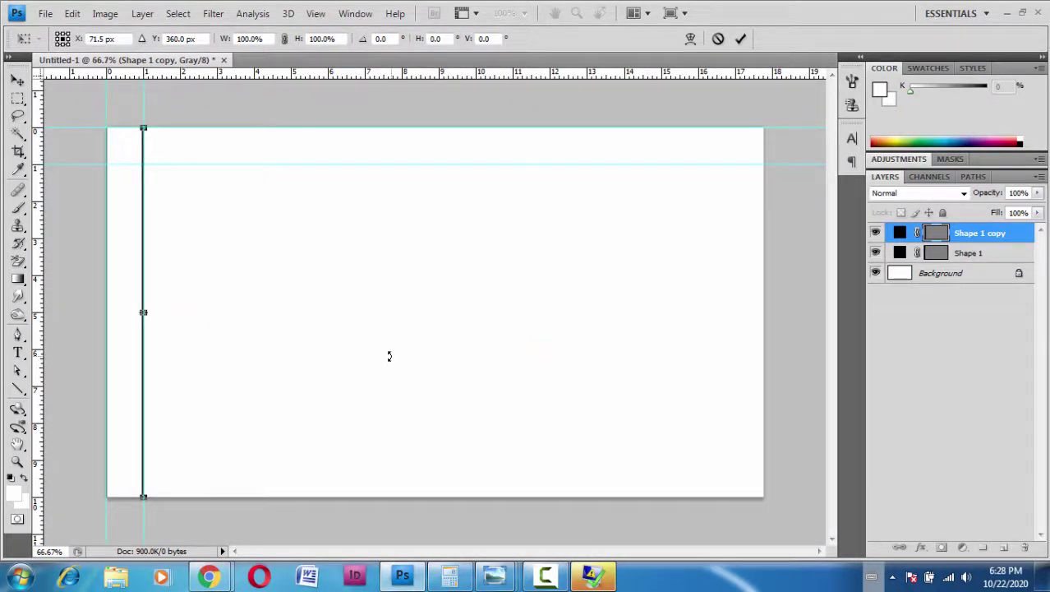
Commit the copy and repeat the duplicate-and-move eight times, adding a line every inch
{"action": "key", "text": "Return"}
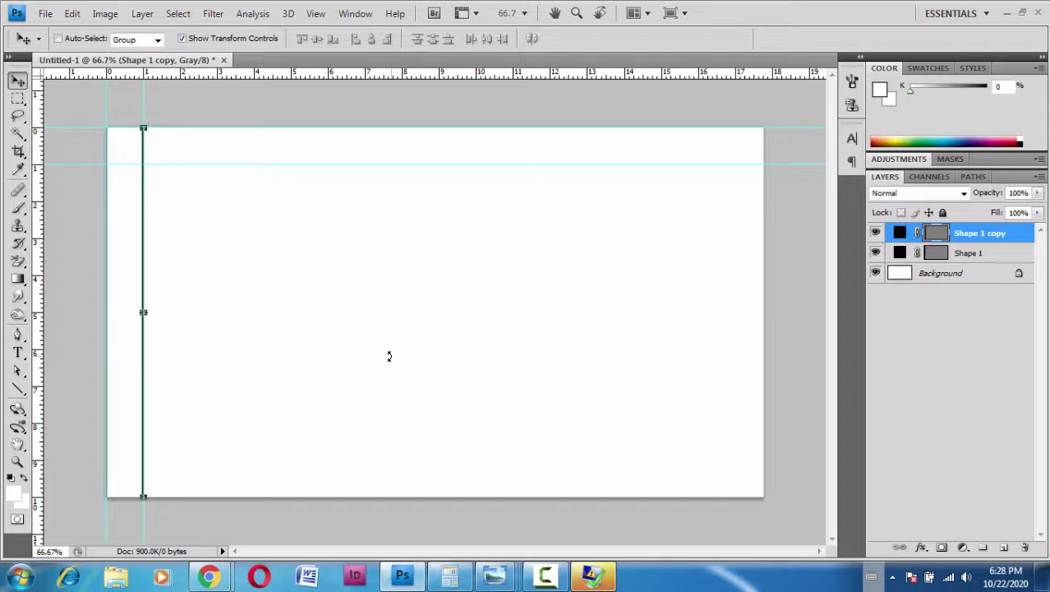
{"action": "key", "text": "ctrl+shift+alt+t"}
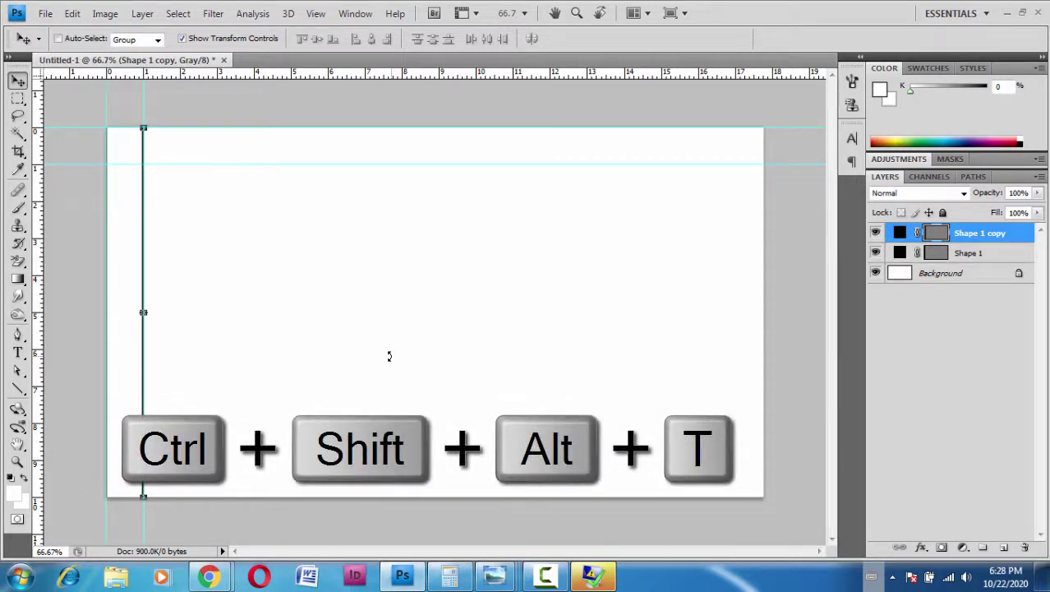
{"action": "key", "text": "ctrl+shift+alt+t"}
{"action": "key", "text": "ctrl+shift+alt+t"}
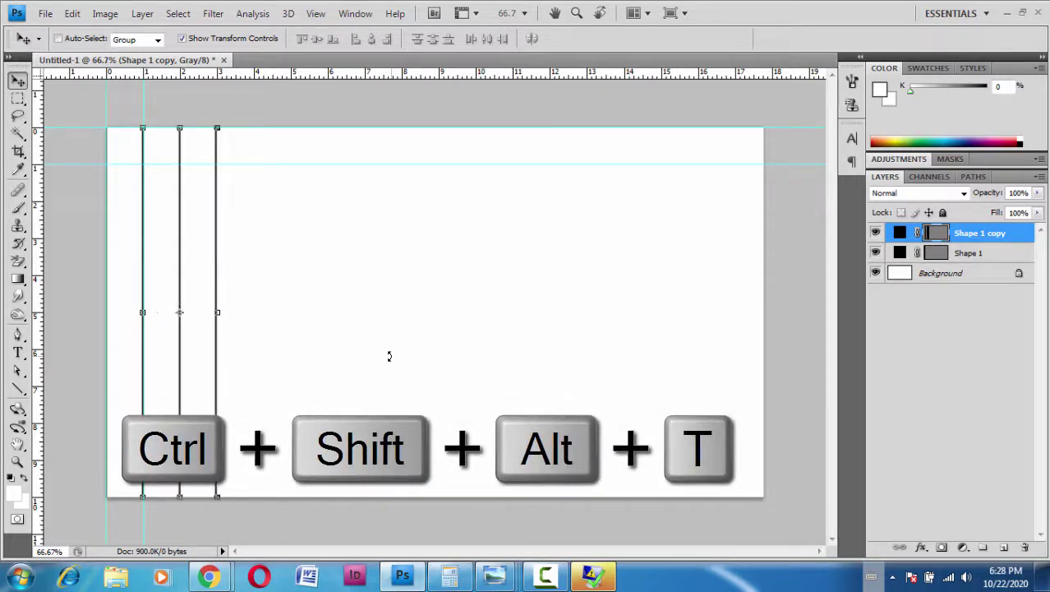
{"action": "key", "text": "ctrl+shift+alt+t"}
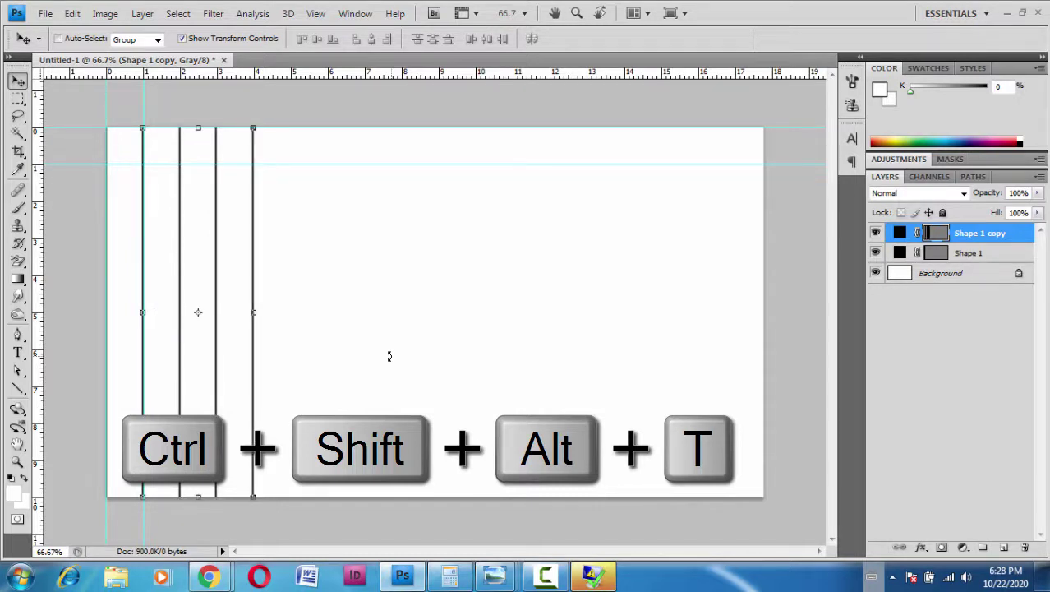
{"action": "key", "text": "ctrl+shift+alt+t"}
{"action": "key", "text": "ctrl+shift+alt+t"}
{"action": "key", "text": "ctrl+shift+alt+t"}
{"action": "key", "text": "ctrl+shift+alt+t"}
{"action": "key", "text": "ctrl+shift+alt+t"}
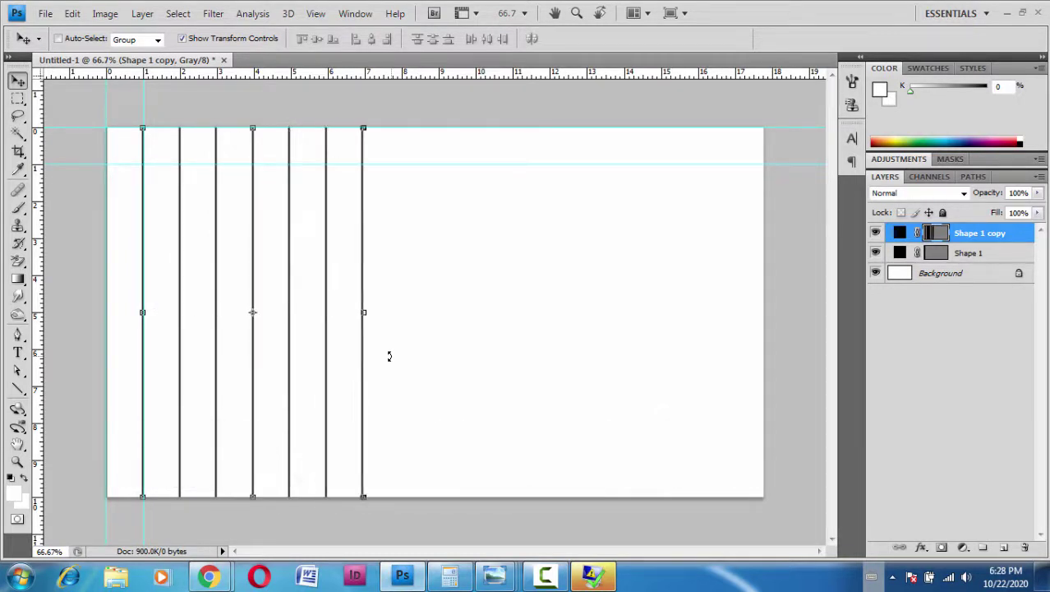
{"action": "key", "text": "ctrl+shift+alt+t"}
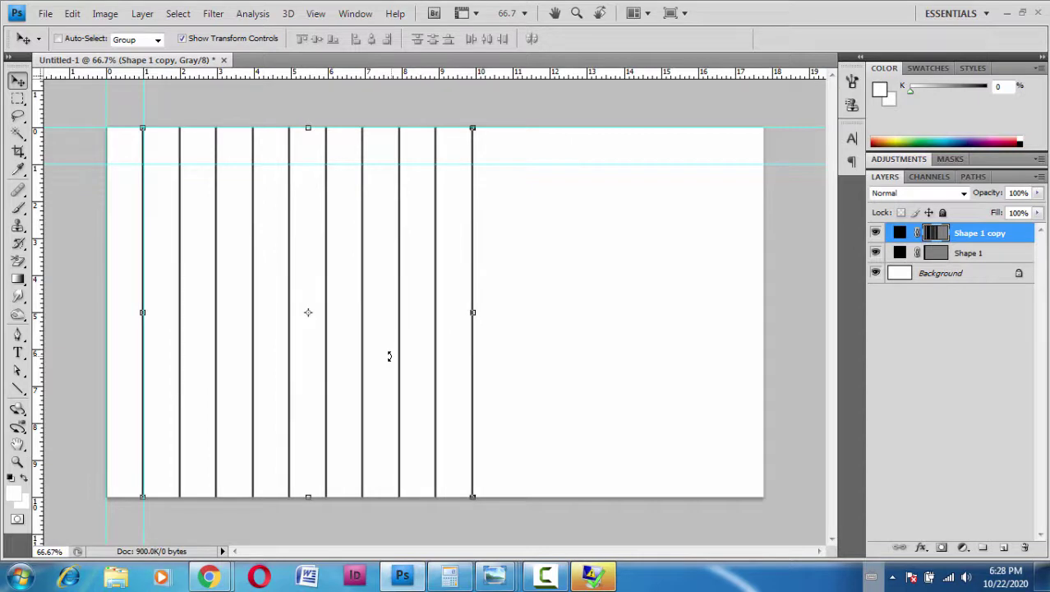
{"action": "key", "text": "ctrl+shift+alt+t"}
{"action": "key", "text": "ctrl+shift+alt+t"}
{"action": "key", "text": "ctrl+shift+alt+t"}
{"action": "key", "text": "ctrl+shift+alt+t"}
{"action": "key", "text": "ctrl+shift+alt+t"}
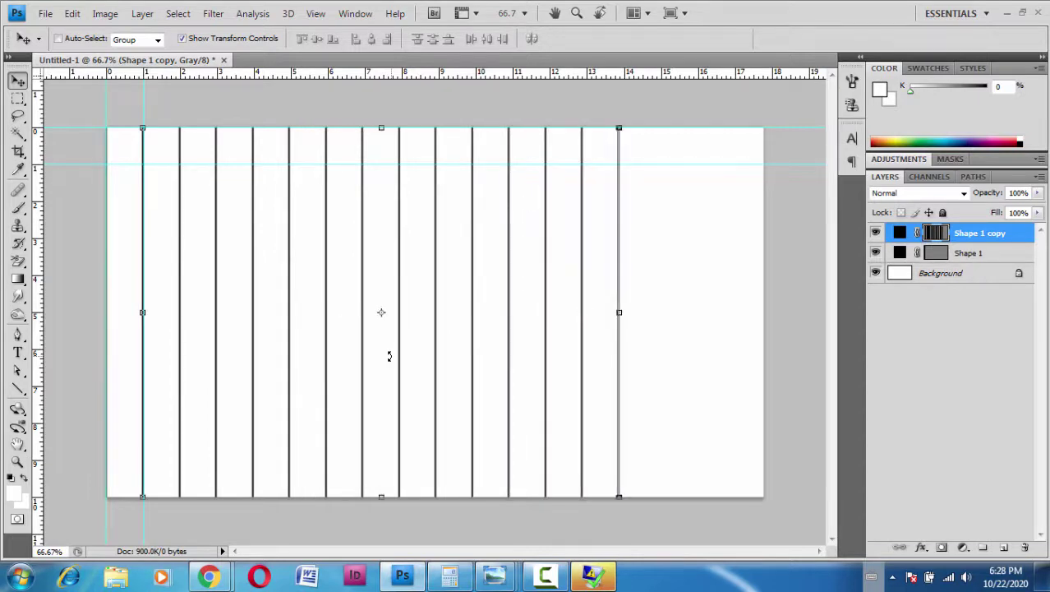
{"action": "key", "text": "ctrl+shift+alt+t"}
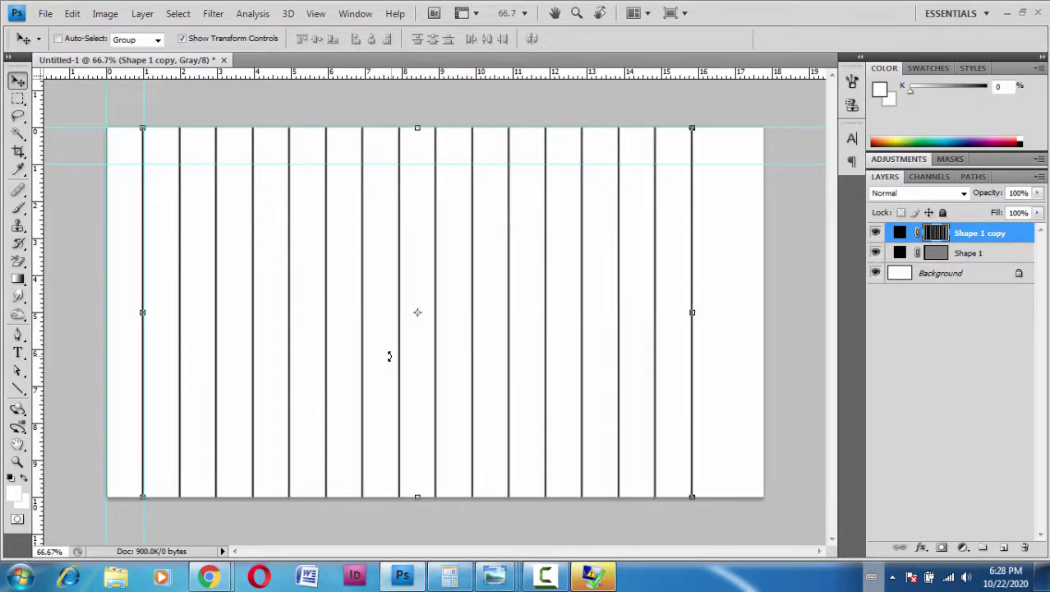
{"action": "key", "text": "ctrl+shift+alt+t"}
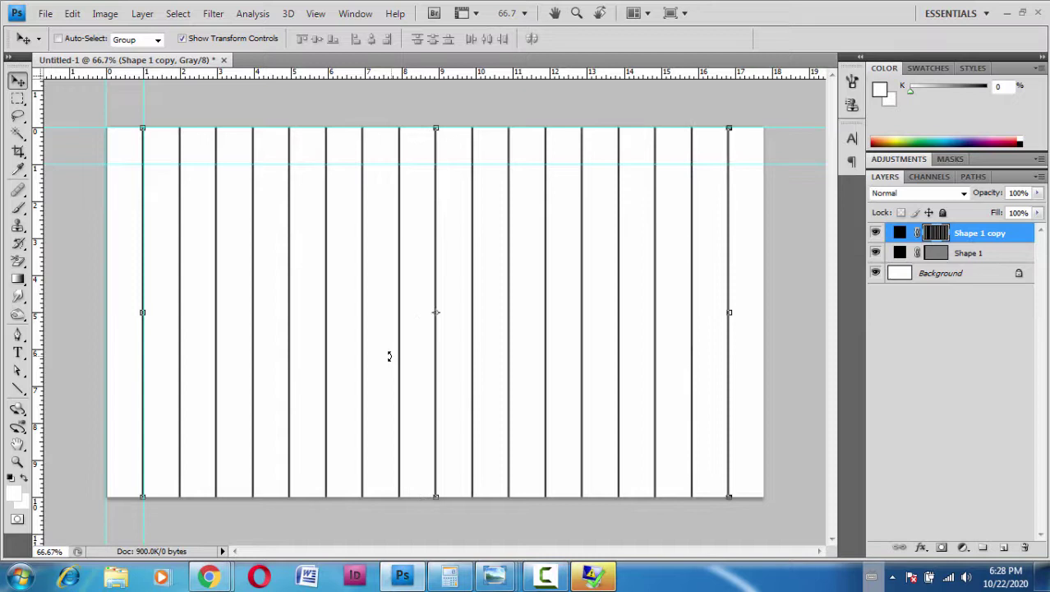
Draw a 3 px horizontal line spanning the canvas width as the Shape 2 layer
{"action": "left_click", "coordinate": [17, 391]}
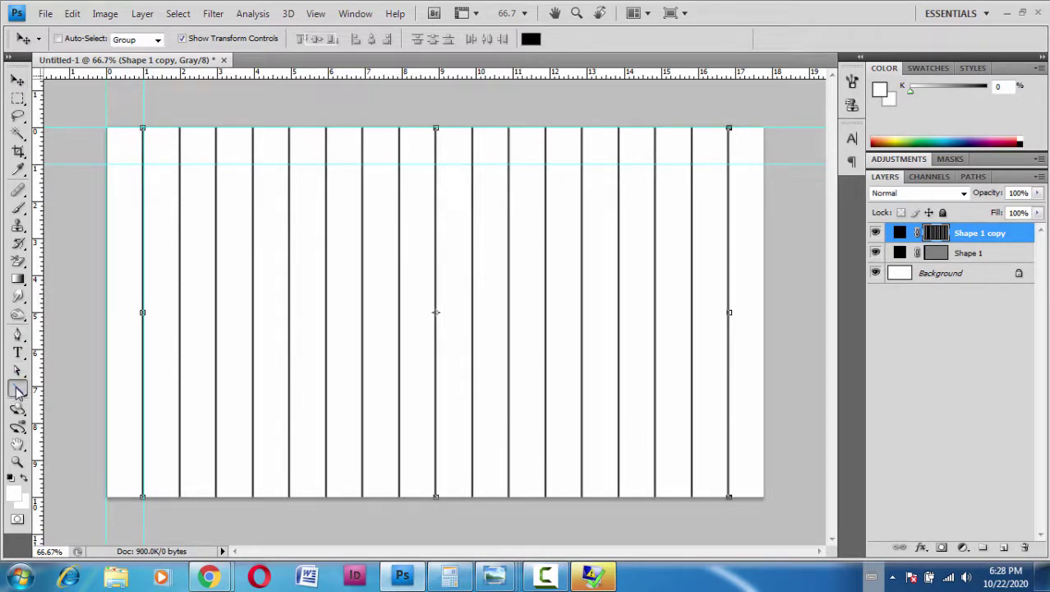
{"action": "mouse_move", "coordinate": [108, 230]}
{"action": "left_mouse_down"}
{"action": "mouse_move", "coordinate": [227, 247]}
{"action": "mouse_move", "coordinate": [715, 247]}
{"action": "mouse_move", "coordinate": [749, 229]}
{"action": "mouse_move", "coordinate": [757, 205]}
{"action": "left_mouse_up"}
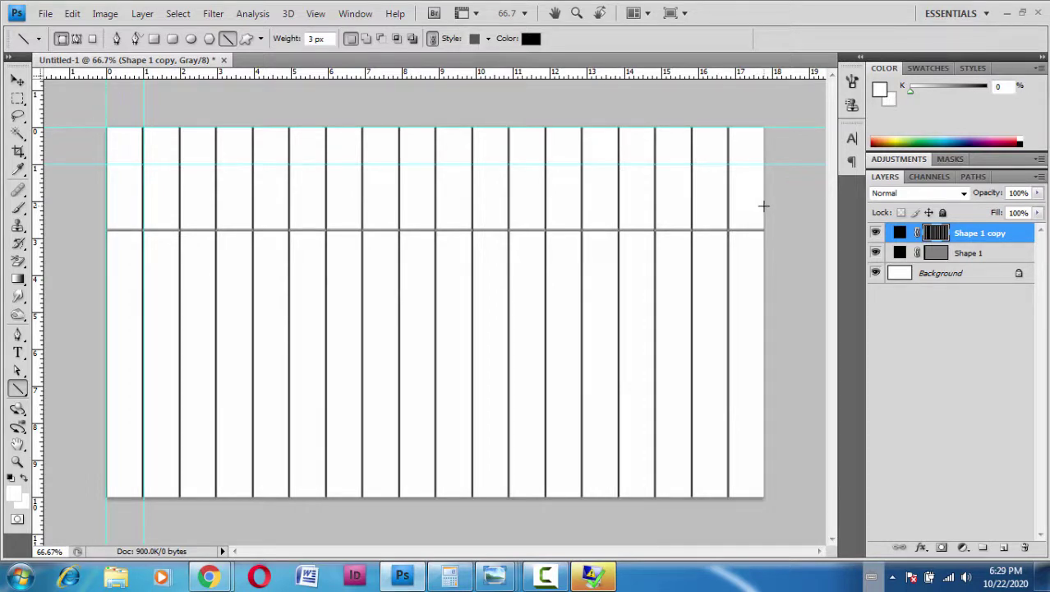
{"action": "left_click_drag", "start_coordinate": [763, 206], "coordinate": [763, 206]}
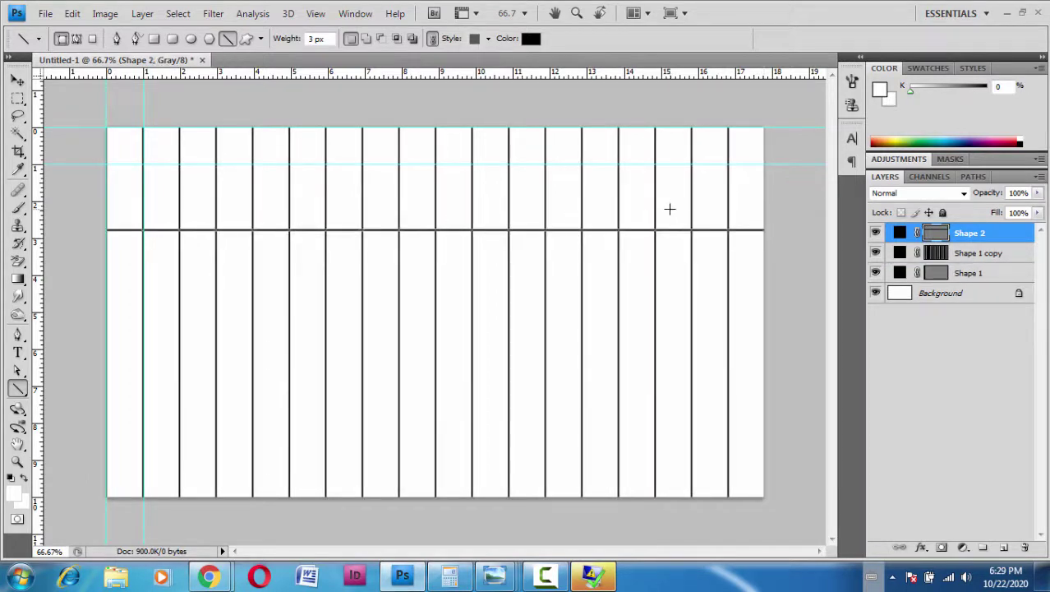
Zoom in and drag the Shape 2 line up onto the canvas's top edge
{"action": "left_click", "coordinate": [17, 81]}
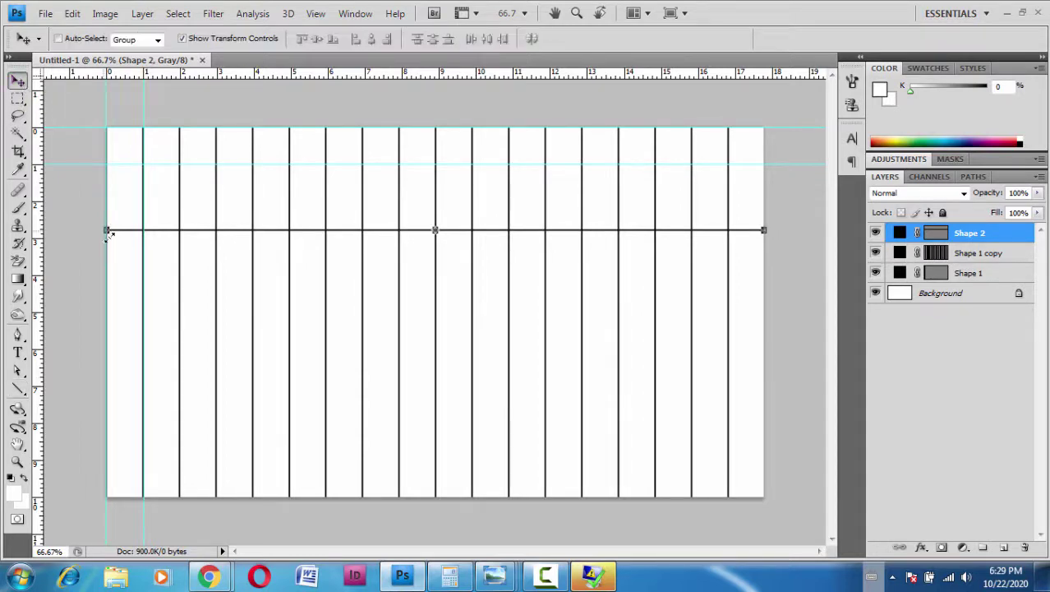
{"action": "key", "text": "ctrl+plus"}
{"action": "key", "text": "ctrl+plus"}
{"action": "scroll", "coordinate": [490, 359], "scroll_direction": "up", "scroll_amount": 3}
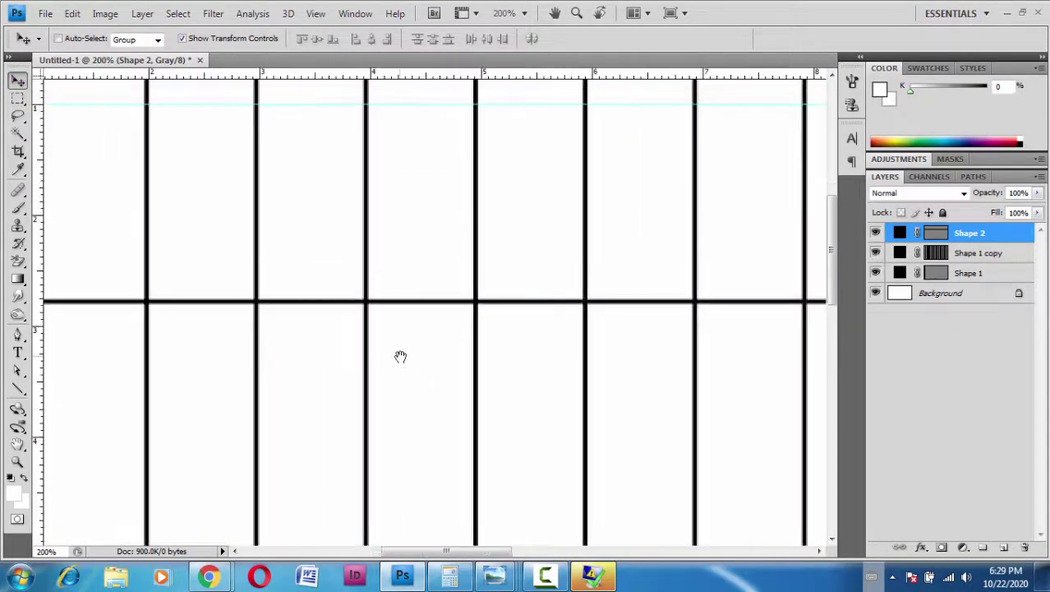
{"action": "key", "text": "ctrl+r"}
{"action": "scroll", "coordinate": [352, 320], "scroll_direction": "up", "scroll_amount": 3}
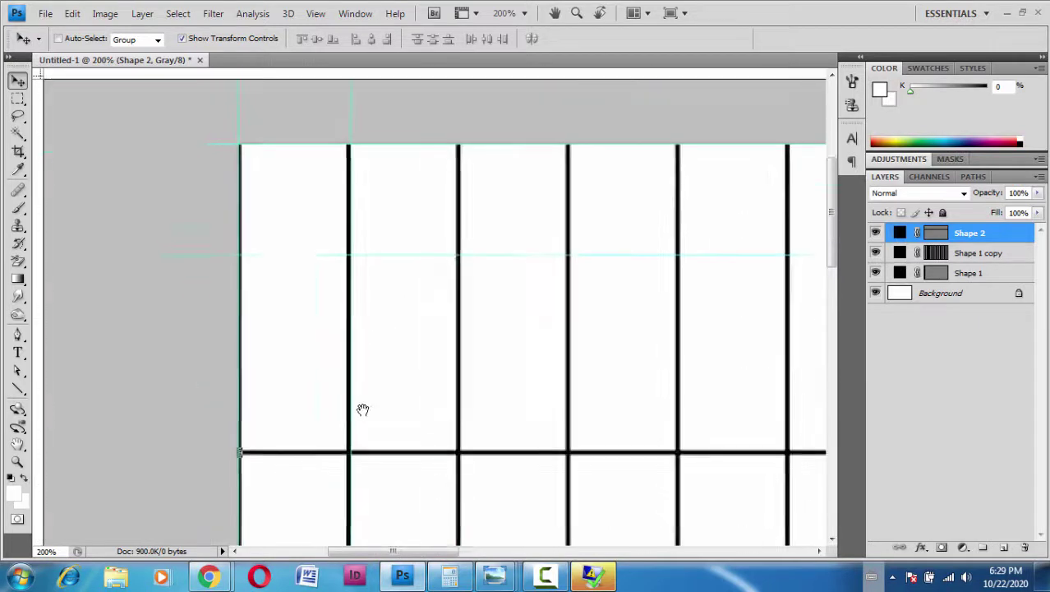
{"action": "left_click_drag", "start_coordinate": [337, 486], "coordinate": [349, 183]}
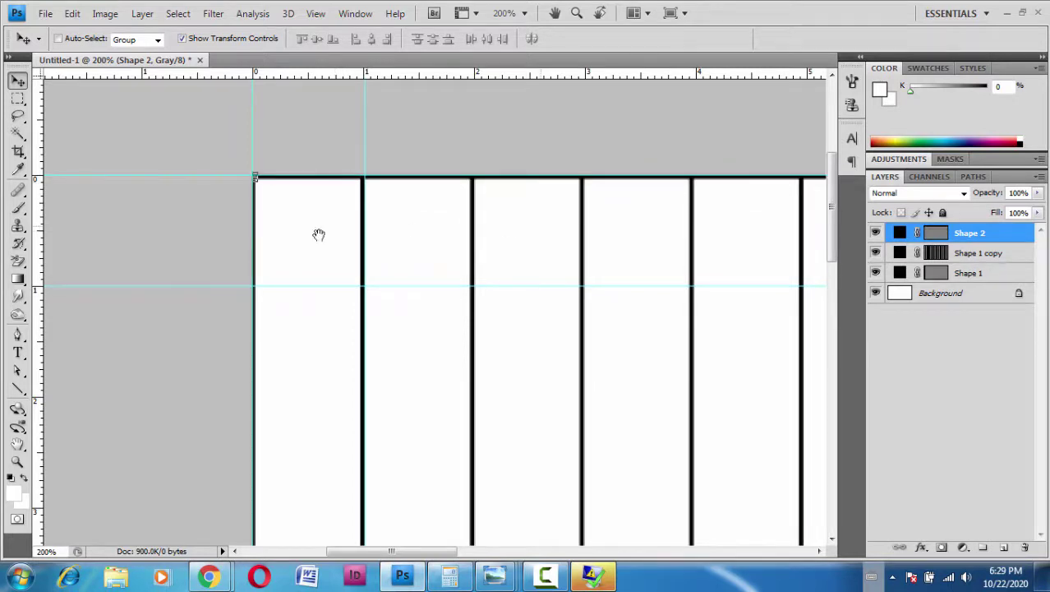
{"action": "left_click_drag", "start_coordinate": [316, 234], "coordinate": [436, 282]}
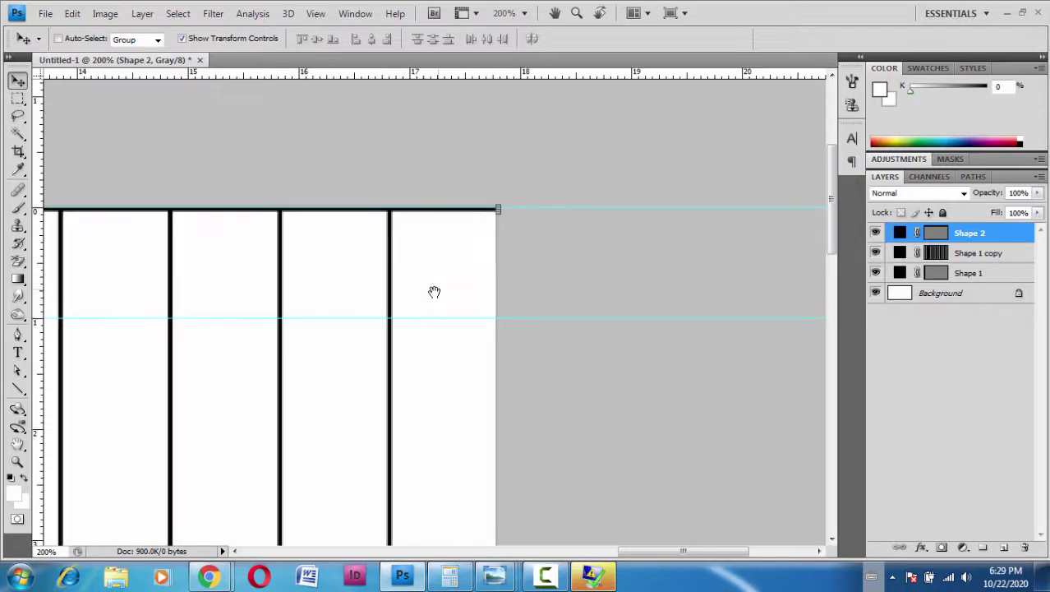
{"action": "left_click_drag", "start_coordinate": [488, 244], "coordinate": [617, 293]}
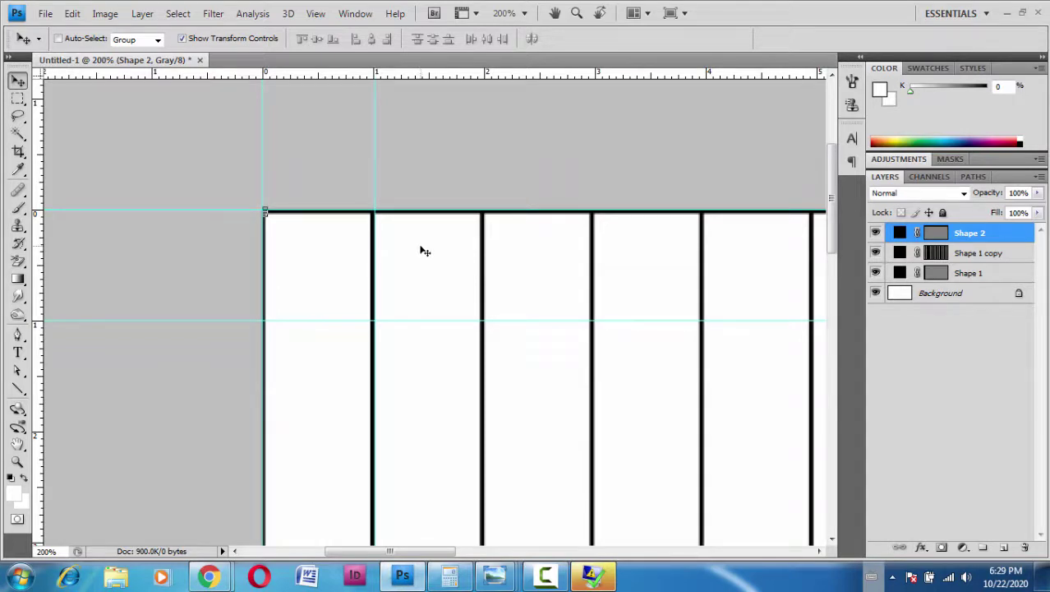
Copy the top line and drop the copy onto the 1-inch horizontal guide
{"action": "key", "text": "ctrl+t"}
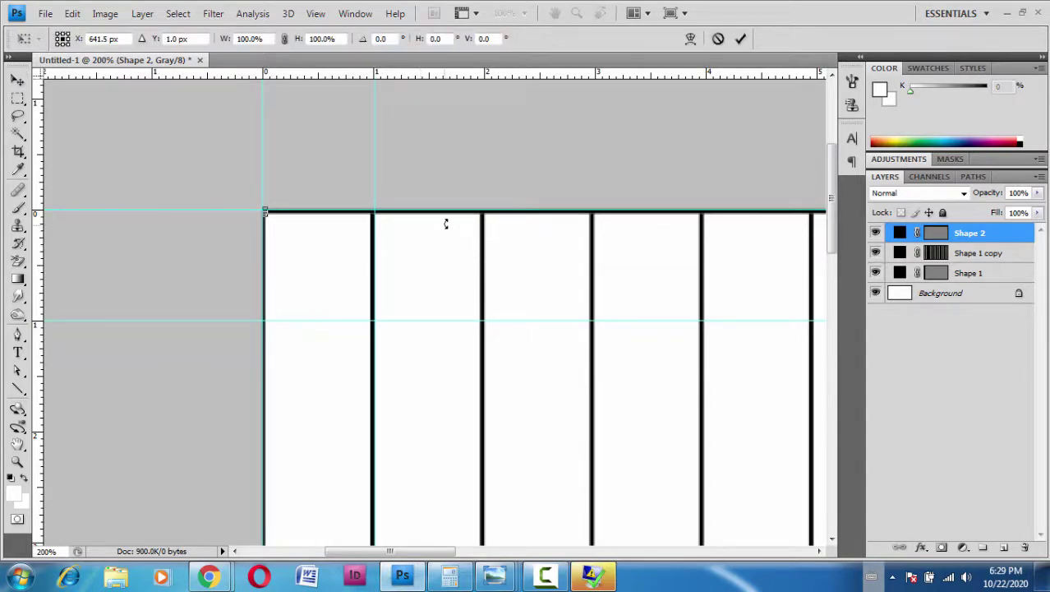
{"action": "left_click_drag", "start_coordinate": [458, 216], "coordinate": [447, 324]}
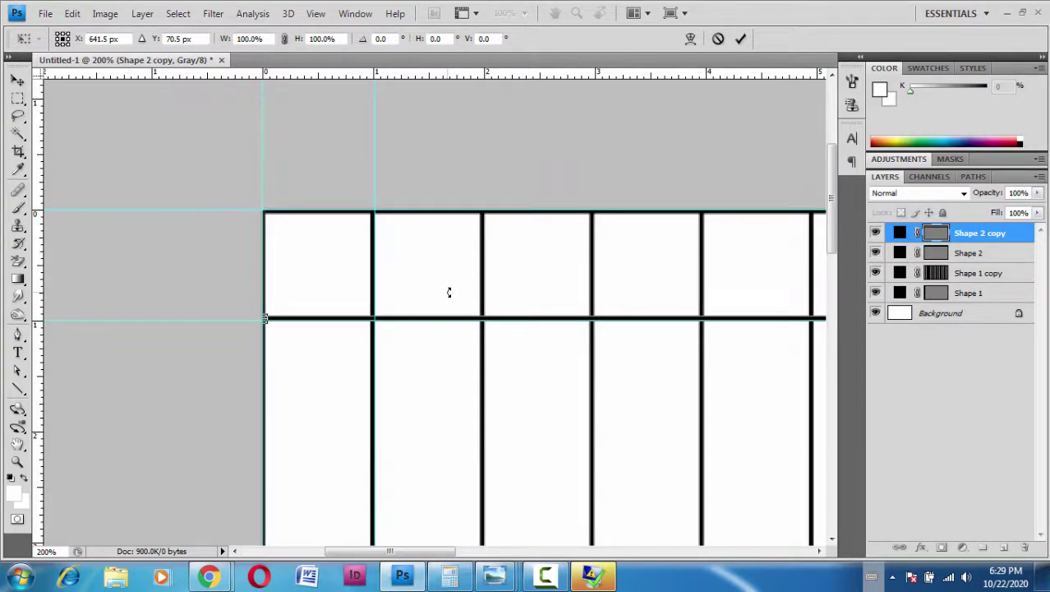
{"action": "key", "text": "ctrl+minus"}
{"action": "key", "text": "ctrl+minus"}
{"action": "key", "text": "Return"}
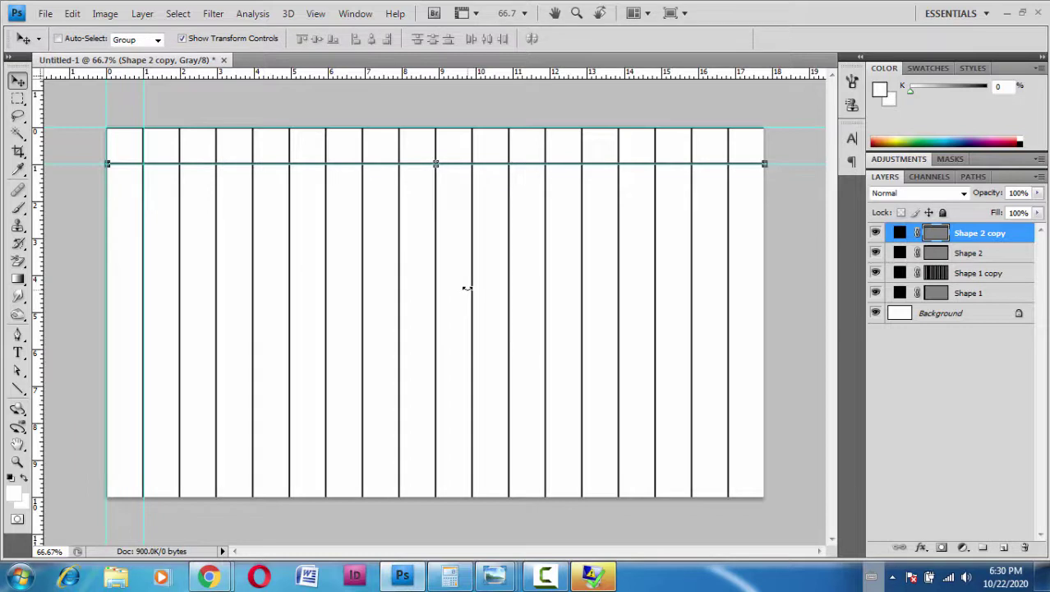
Repeat the duplicate-and-move three times to add horizontal lines every inch, then zoom out to 33.3%
{"action": "key", "text": "ctrl+alt+shift+t"}
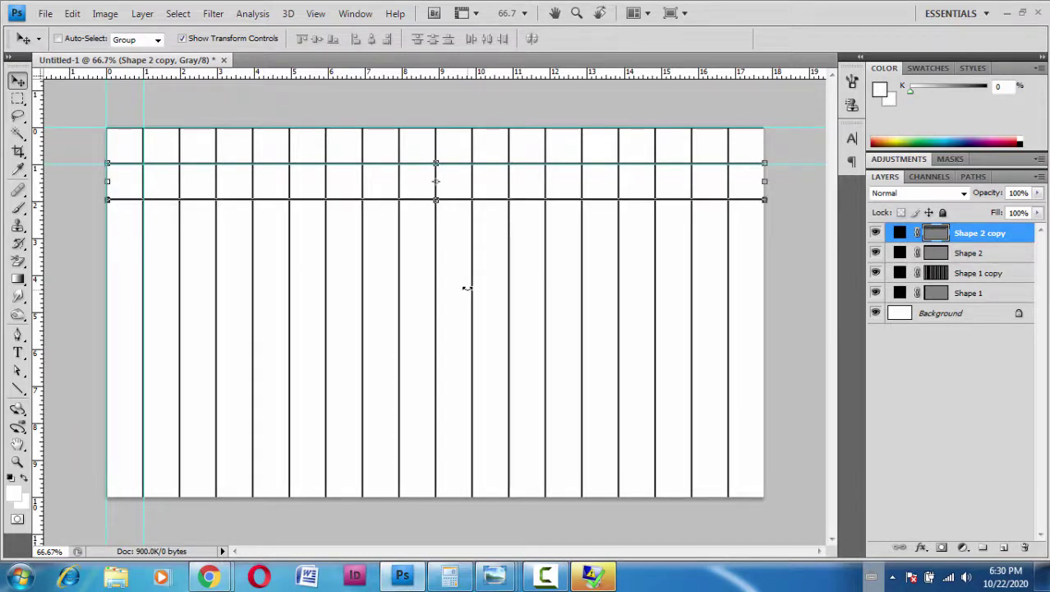
{"action": "key", "text": "ctrl+alt+shift+t"}
{"action": "key", "text": "ctrl+alt+shift+t"}
{"action": "key", "text": "ctrl+alt+shift+t"}
{"action": "key", "text": "ctrl+alt+shift+t"}
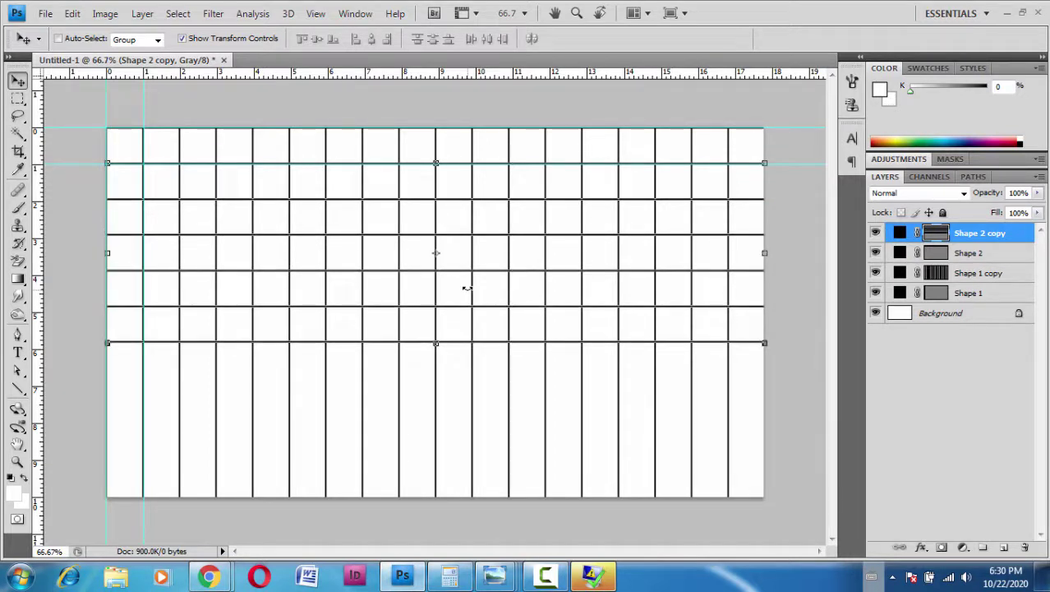
{"action": "key", "text": "ctrl+alt+shift+t"}
{"action": "key", "text": "ctrl+alt+shift+t"}
{"action": "key", "text": "ctrl+alt+shift+t"}
{"action": "key", "text": "ctrl+alt+shift+t"}
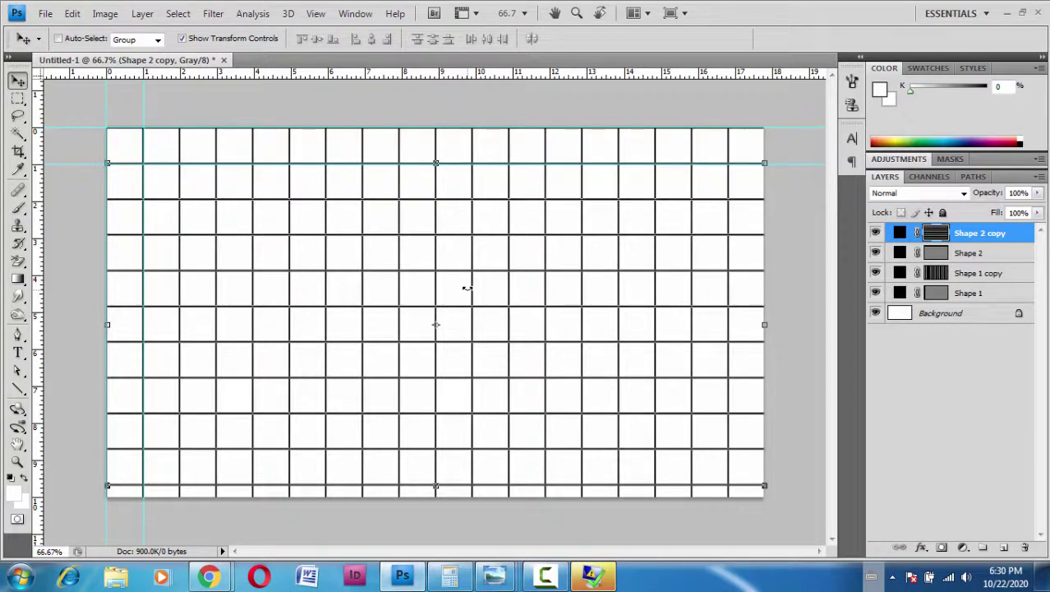
{"action": "key", "text": "ctrl+minus"}
{"action": "key", "text": "ctrl+minus"}
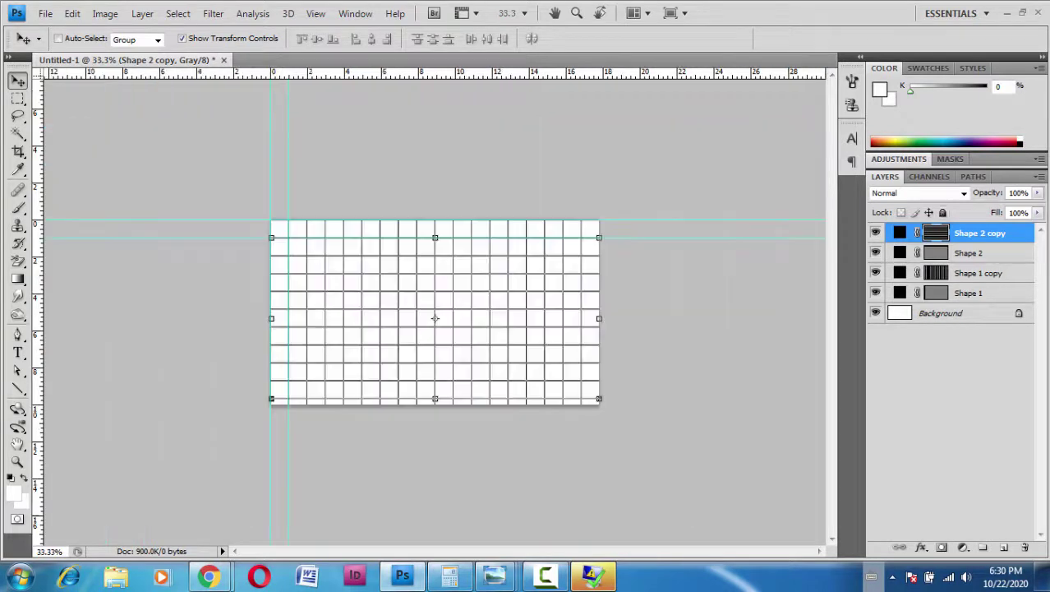
Group all four selected line layers into Group 1, then hide and reshow it to verify
{"action": "left_click", "coordinate": [997, 295], "text": "shift"}
{"action": "right_click", "coordinate": [997, 294]}
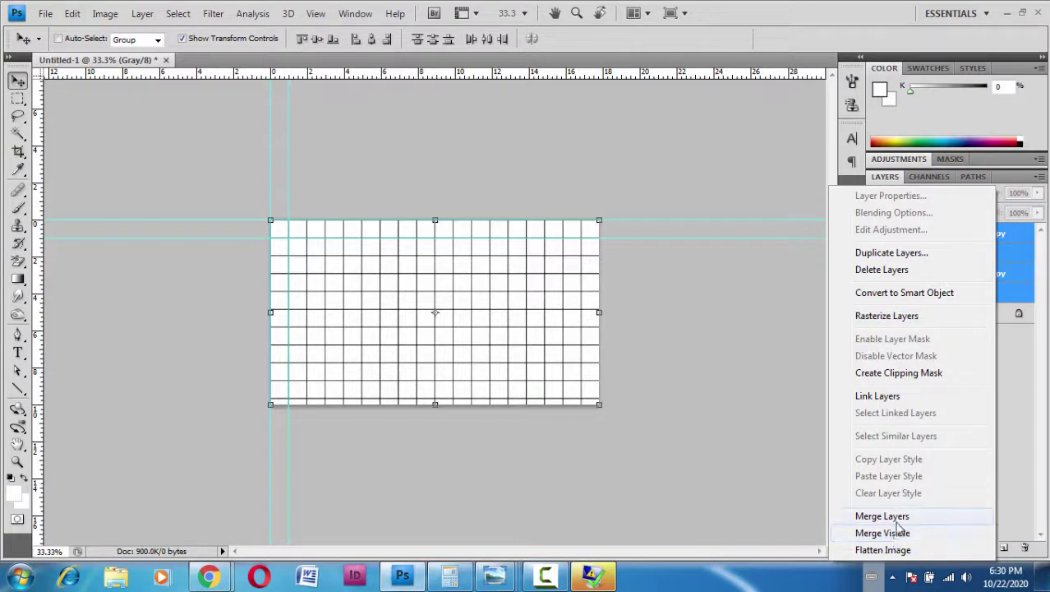
{"action": "left_click", "coordinate": [104, 16]}
{"action": "left_click", "coordinate": [104, 16]}
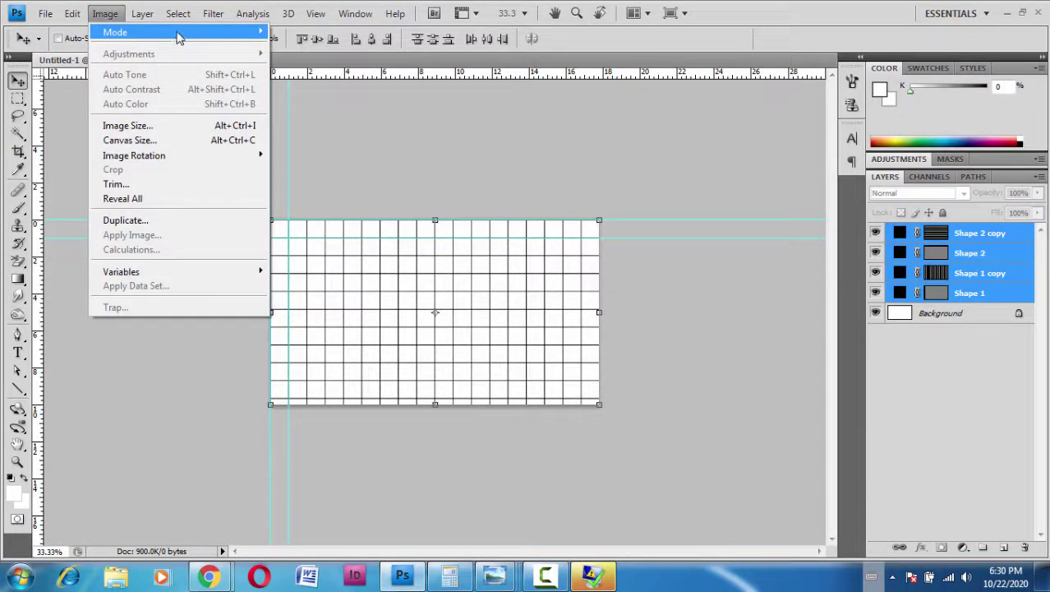
{"action": "mouse_move", "coordinate": [142, 14]}
{"action": "mouse_move", "coordinate": [223, 37]}
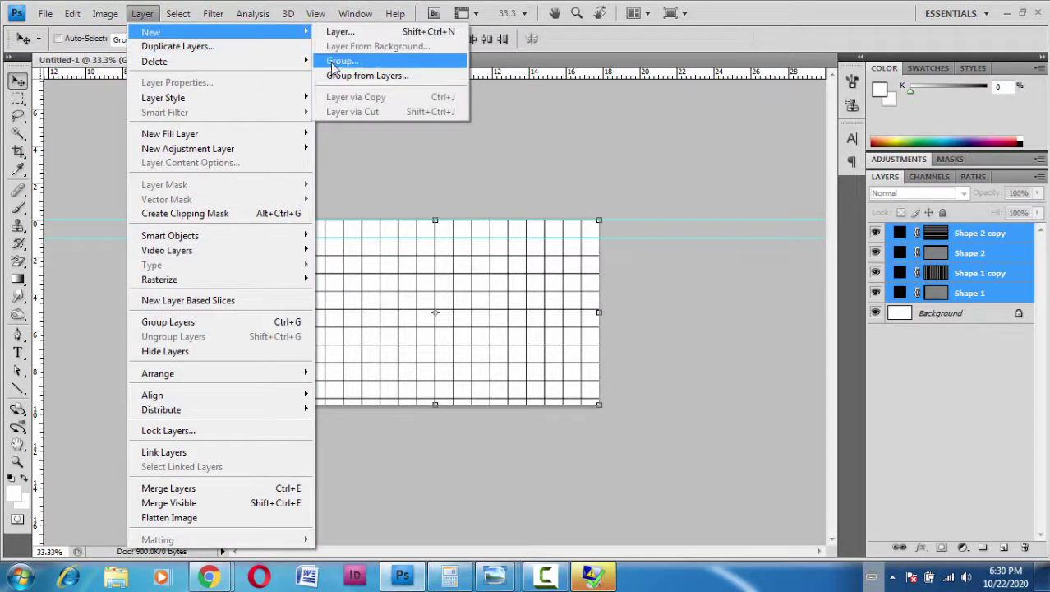
{"action": "left_click", "coordinate": [345, 76]}
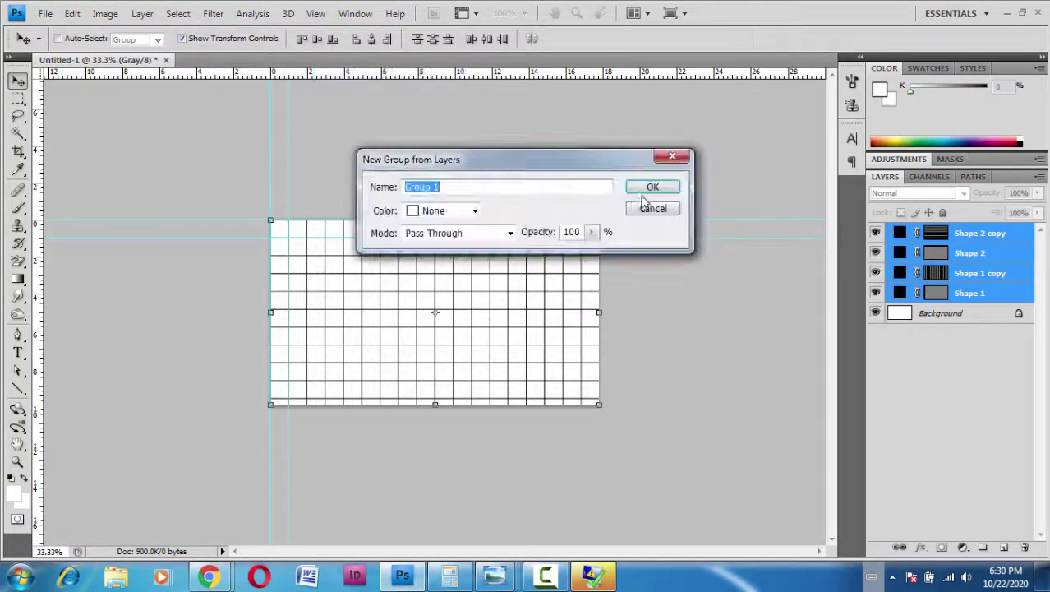
{"action": "left_click", "coordinate": [654, 189]}
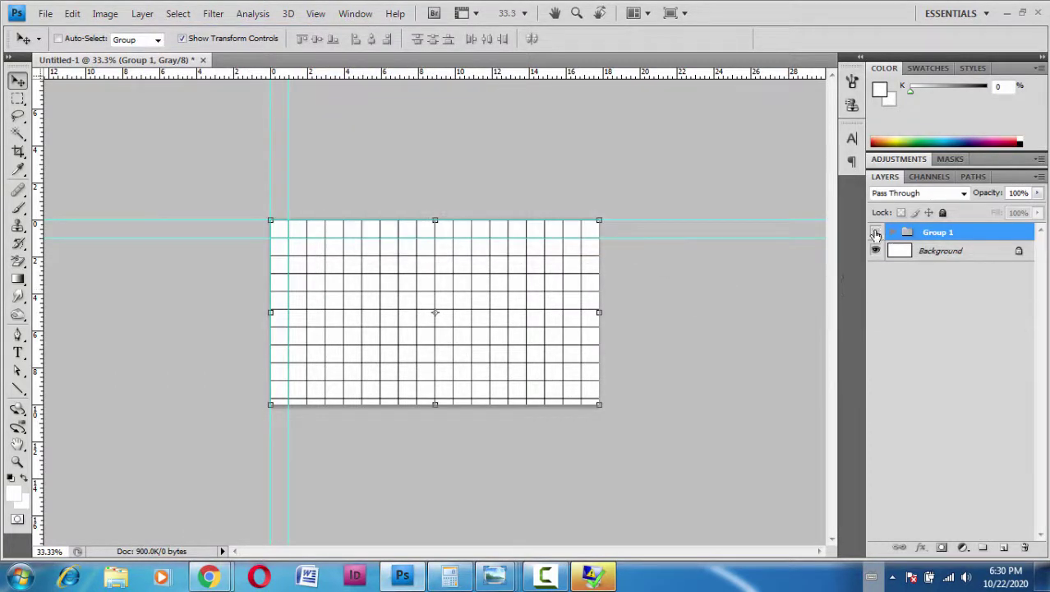
{"action": "left_click", "coordinate": [875, 232]}
{"action": "left_click", "coordinate": [875, 232]}
Zoom the document to 66.7% with Ctrl++ to inspect the finished grid
{"action": "key", "text": "ctrl+plus"}
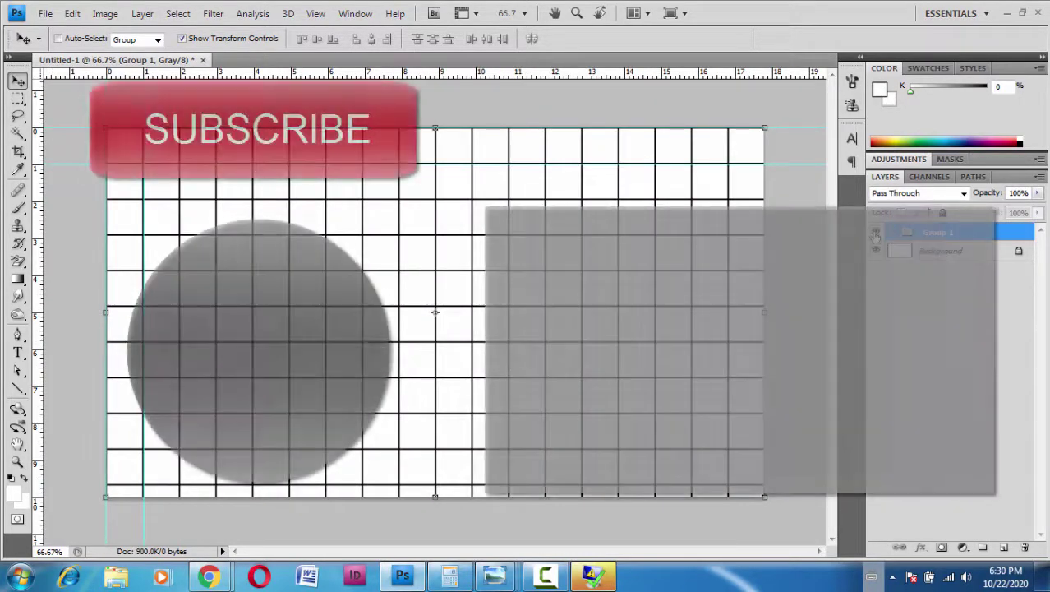